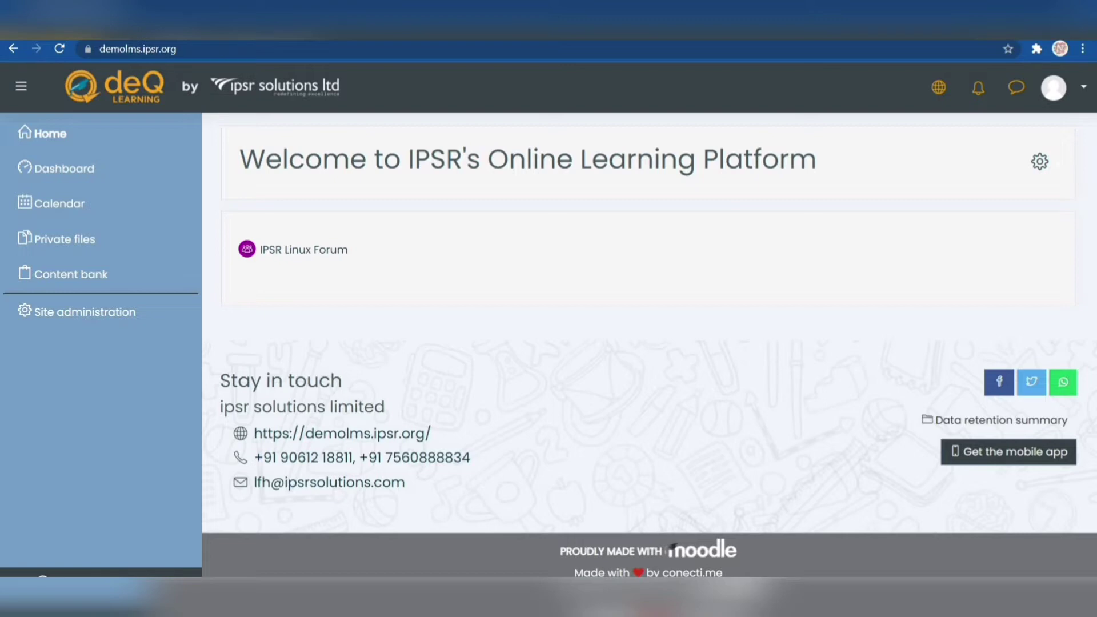
Open the Site administration area of the deQ Learning Moodle site
left_click(85, 311)
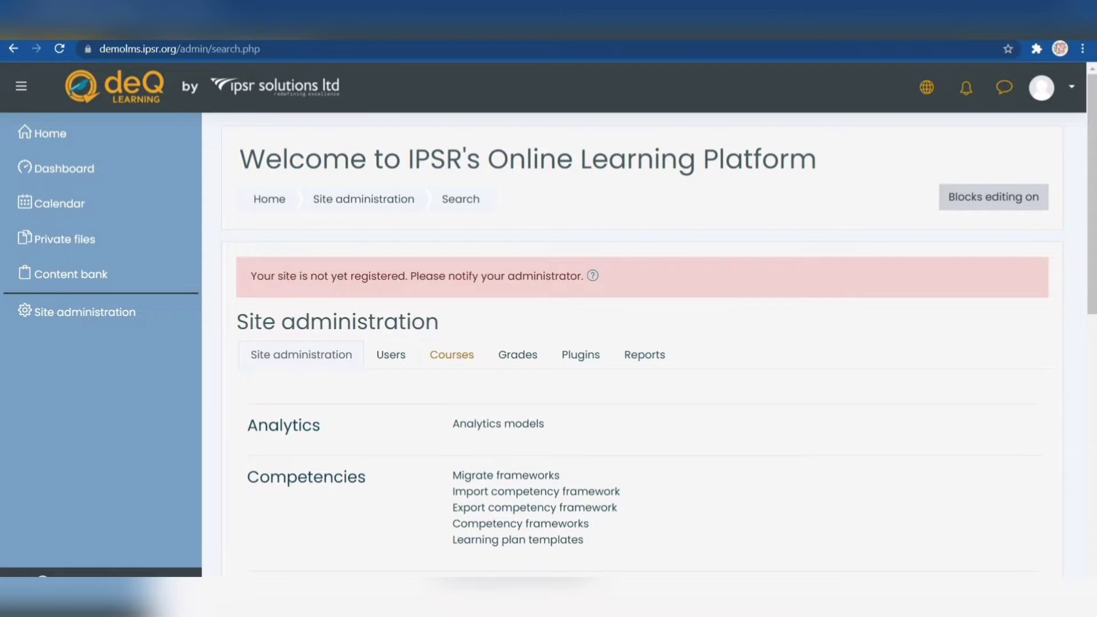
Open Manage courses and categories and expand Computer Science, then its December subcategory
left_click(451, 354)
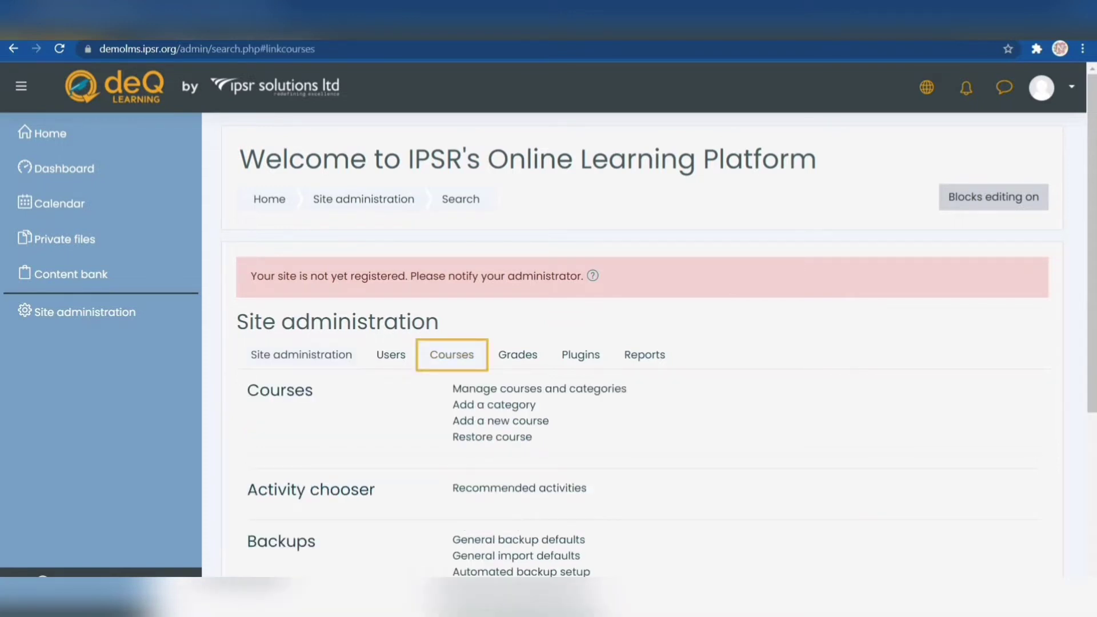
left_click(479, 389)
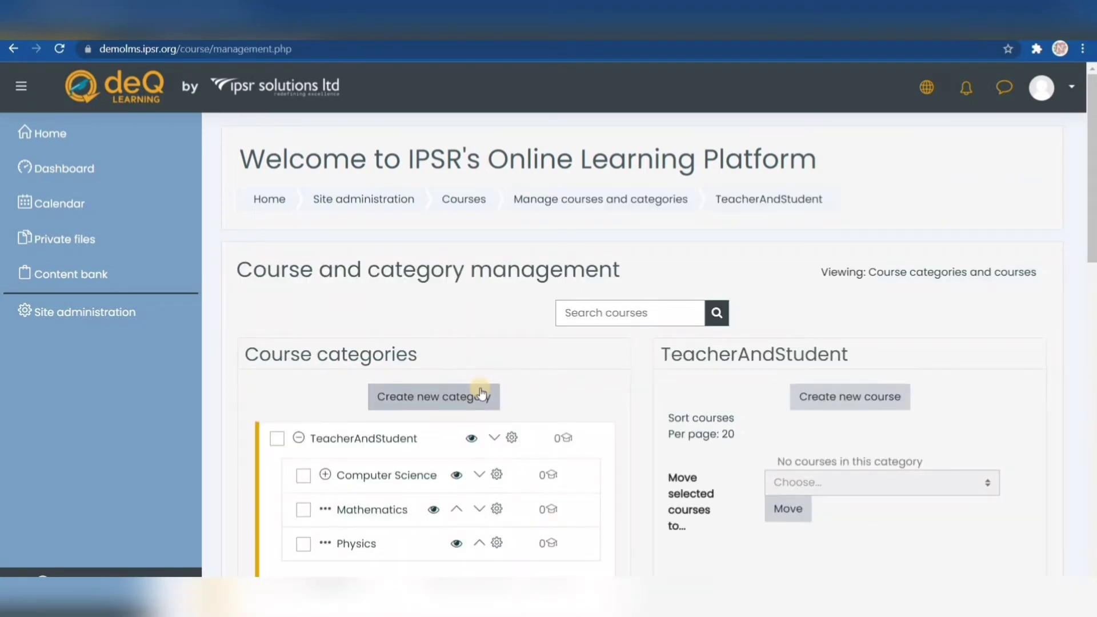
scroll(481, 393, "down", 1)
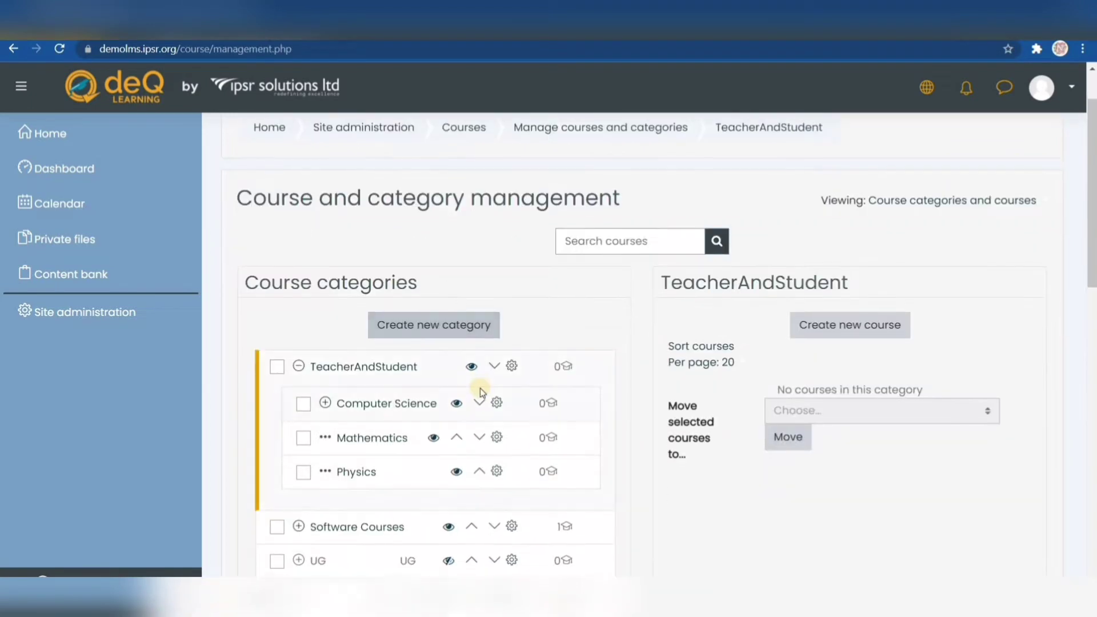
scroll(479, 388, "down", 1)
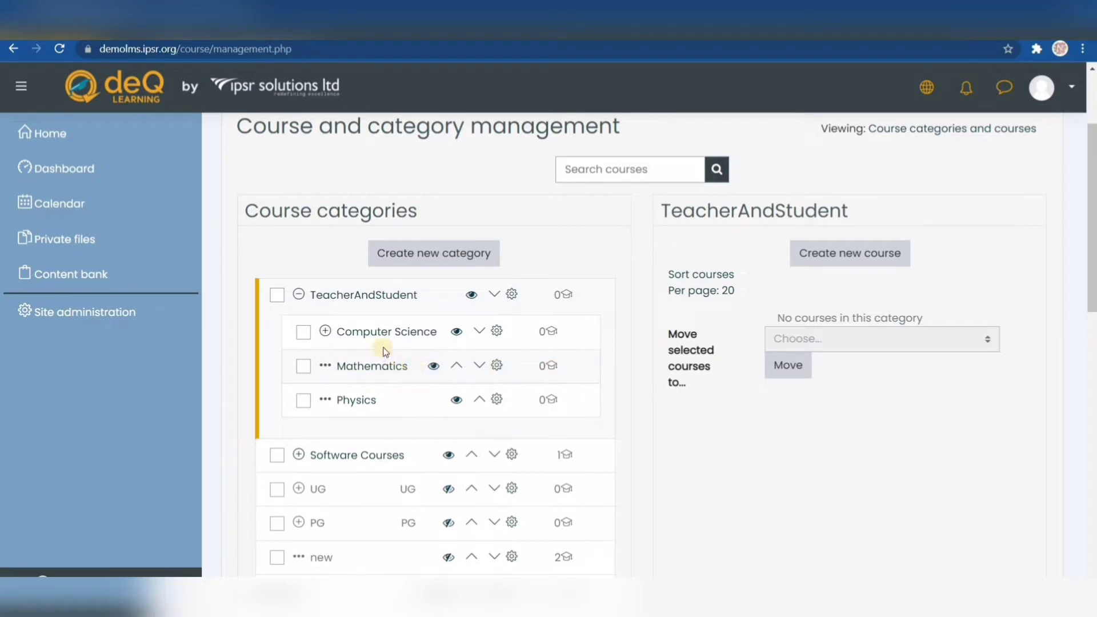
scroll(388, 349, "down", 1)
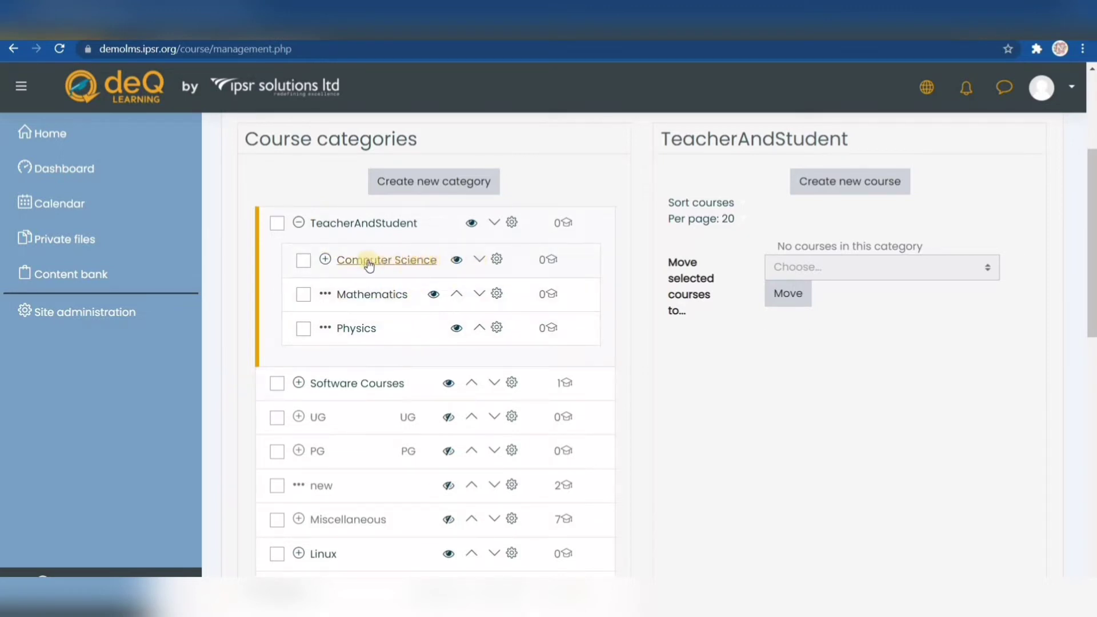
left_click(323, 260)
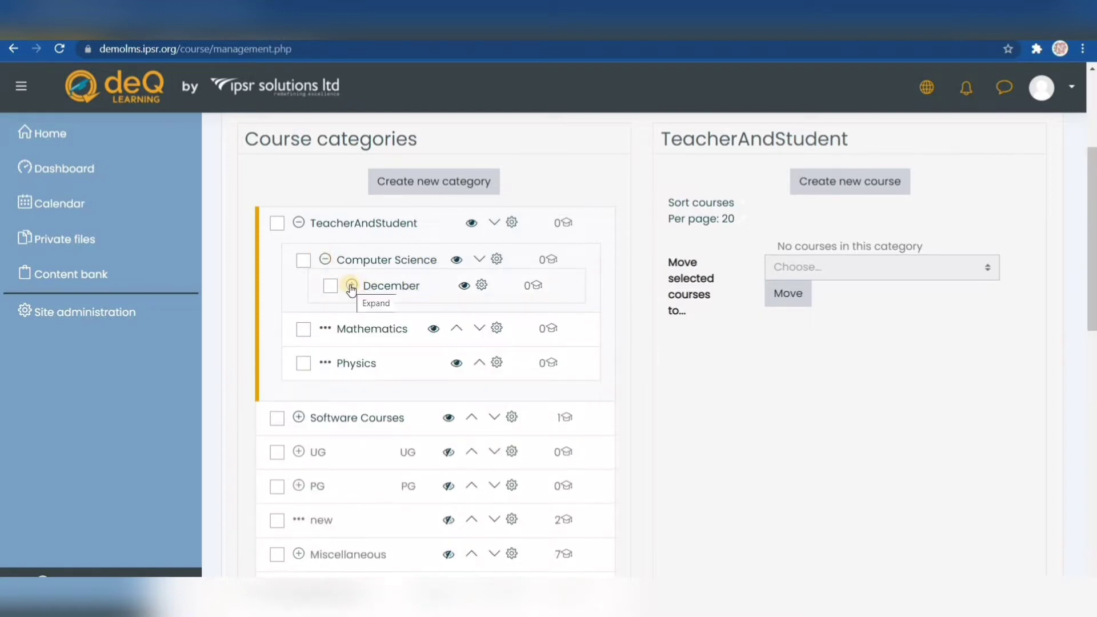
left_click(351, 287)
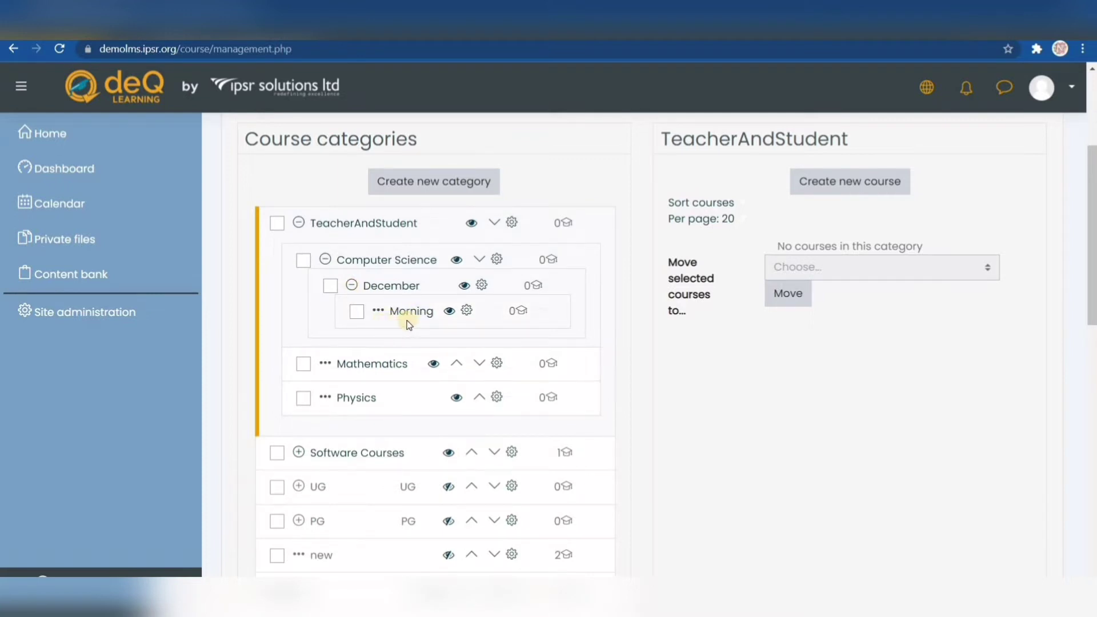
Start a new course in the TeacherAndStudent category, with the full name field ready for input
left_click(868, 188)
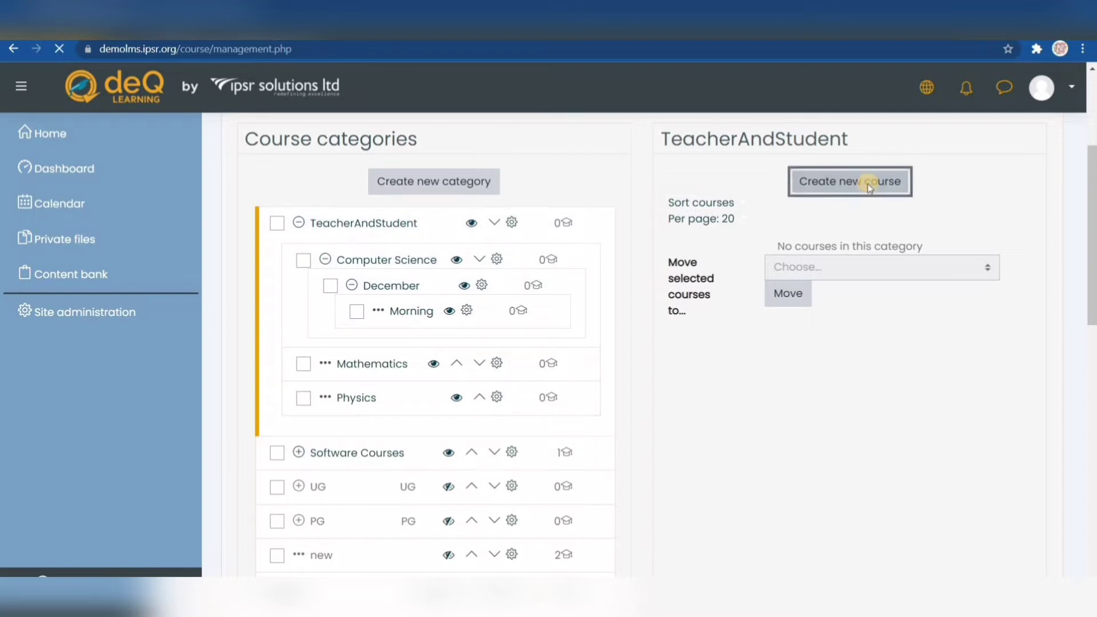
scroll(461, 251, "down", 3)
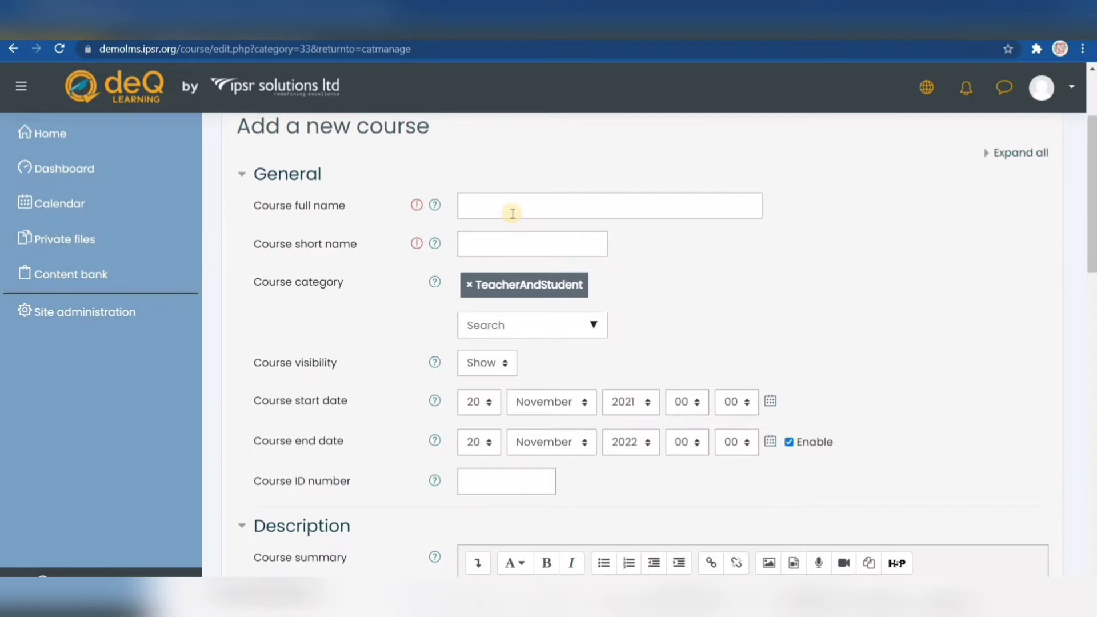
left_click(513, 213)
left_click(509, 246)
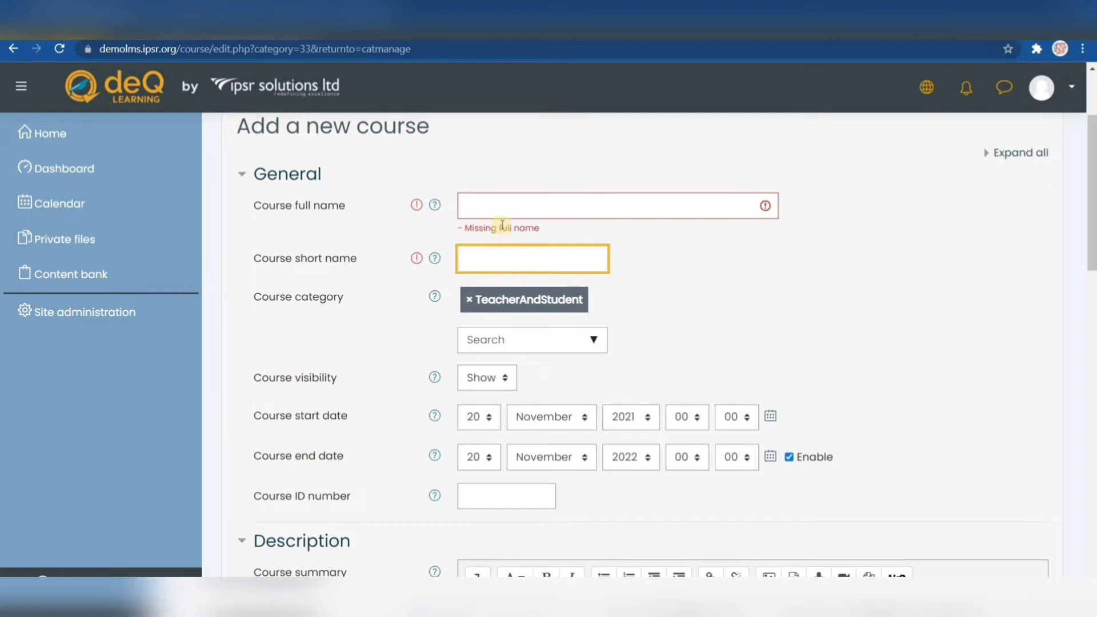
left_click(504, 205)
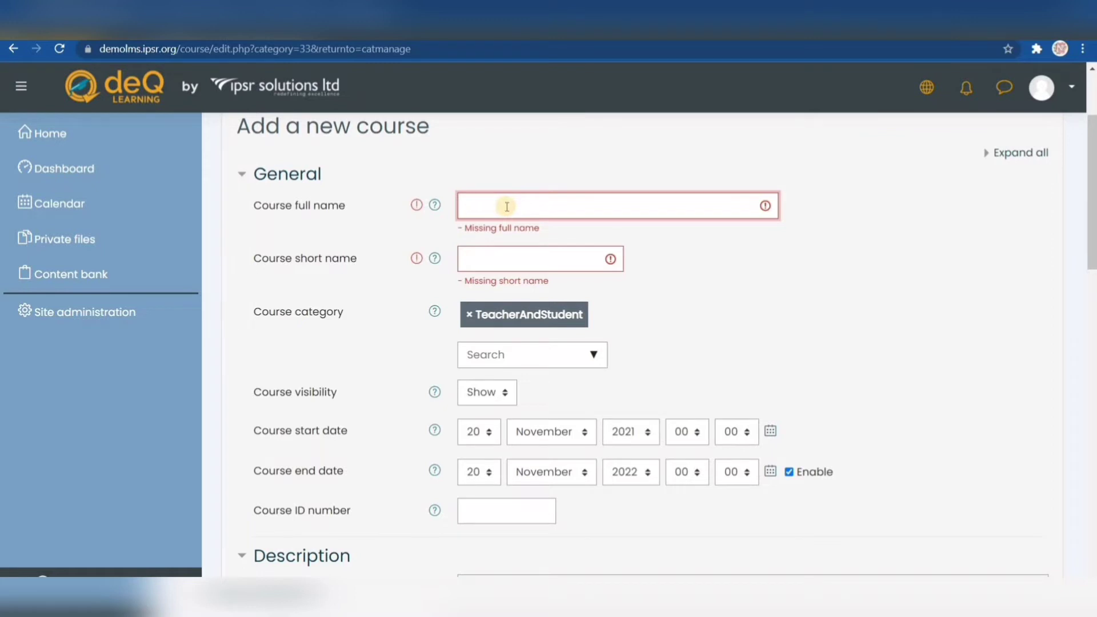
Enter the full name 'computer science for beginners' and the short name 'CFB1'
type("computer science for")
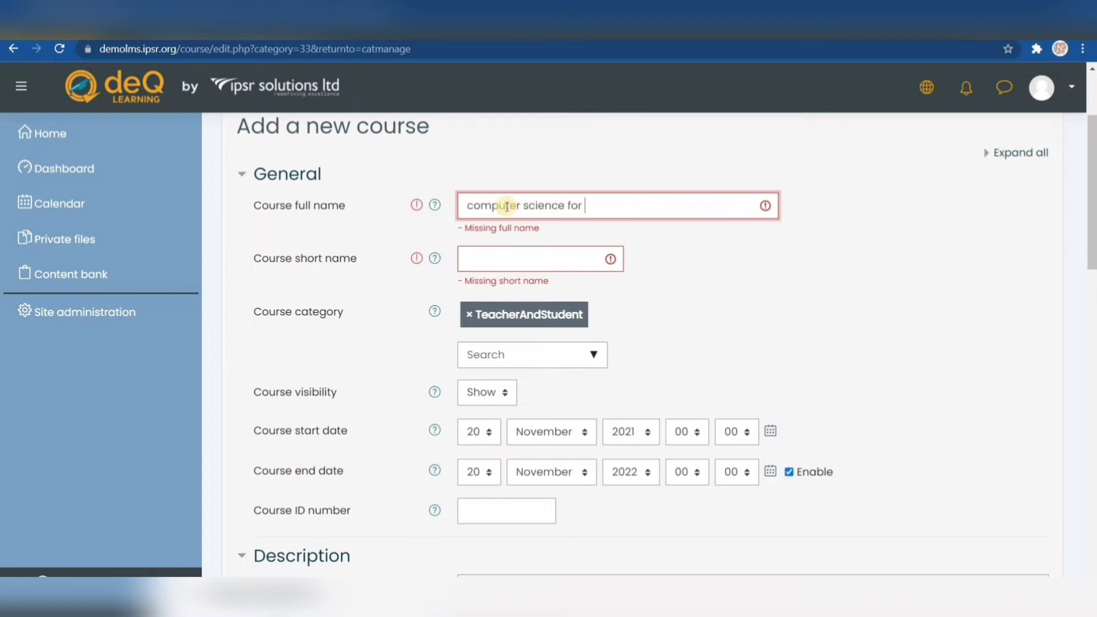
type(" beginners")
left_click(493, 254)
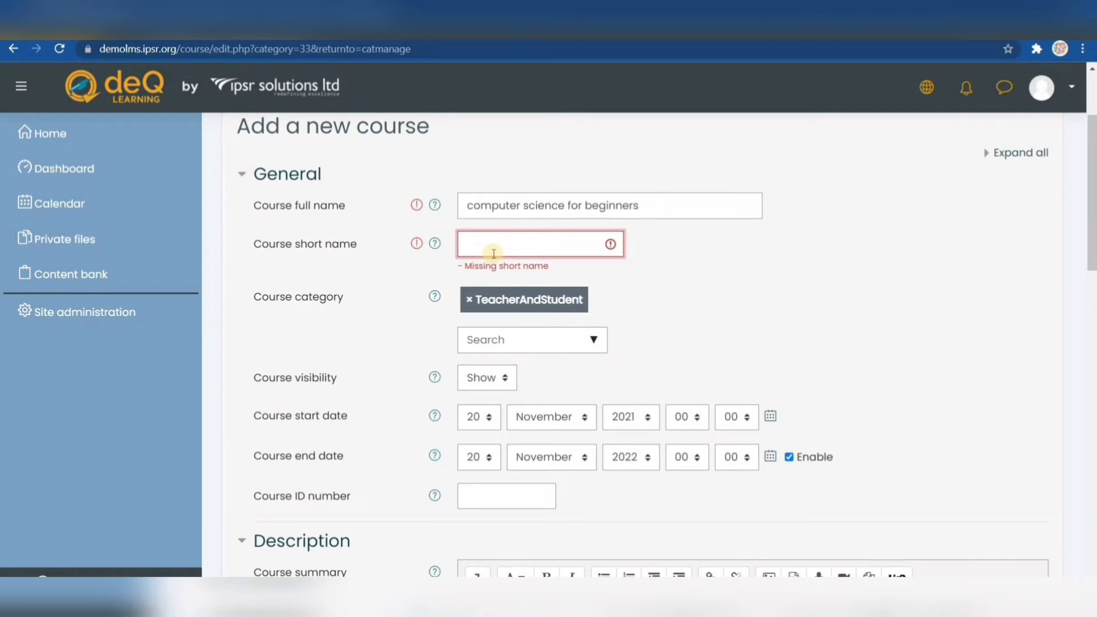
type("CFB")
Check the course category list, keep TeacherAndStudent, and show the course visibility choices
left_click(588, 341)
left_click(590, 326)
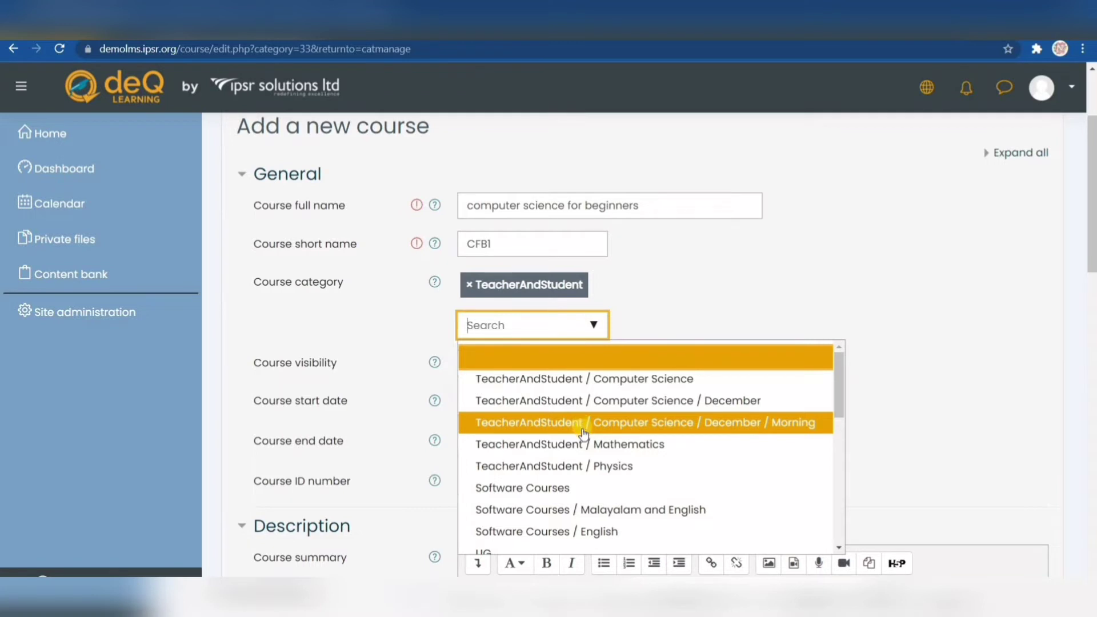
left_click(647, 296)
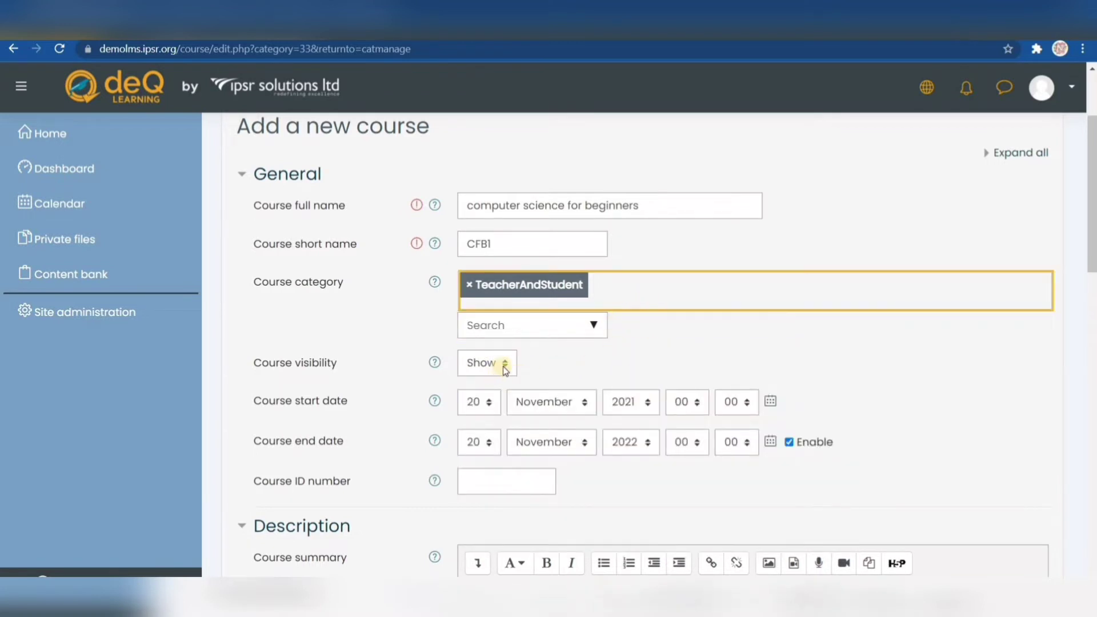
left_click(504, 369)
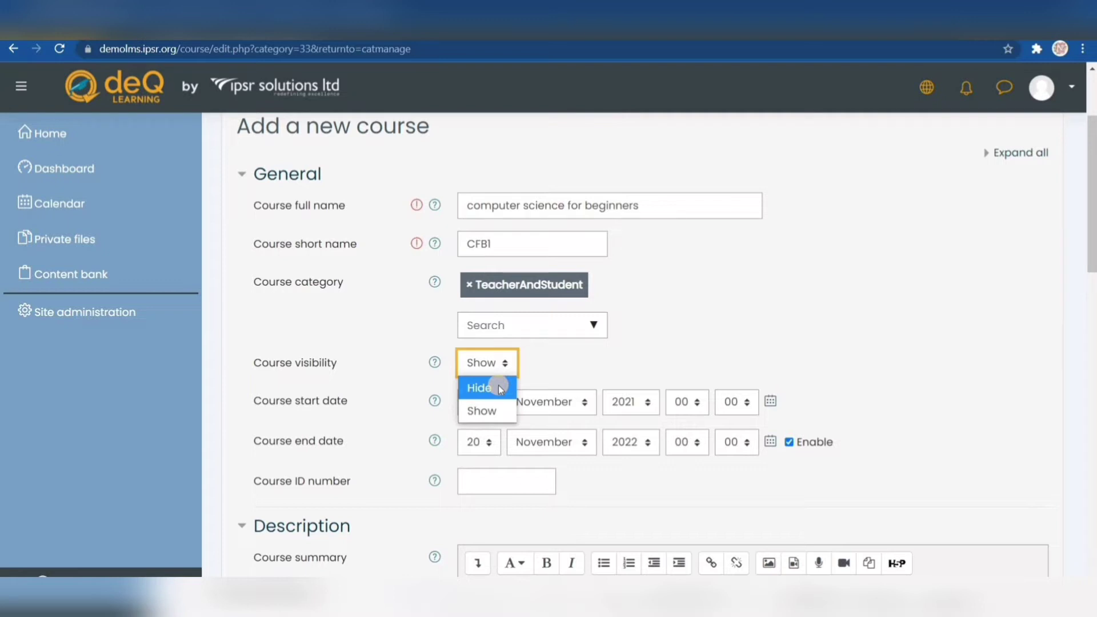
Keep visibility at Show and expand the Course format settings, leaving Topics format
left_click(693, 351)
scroll(656, 356, "down", 6)
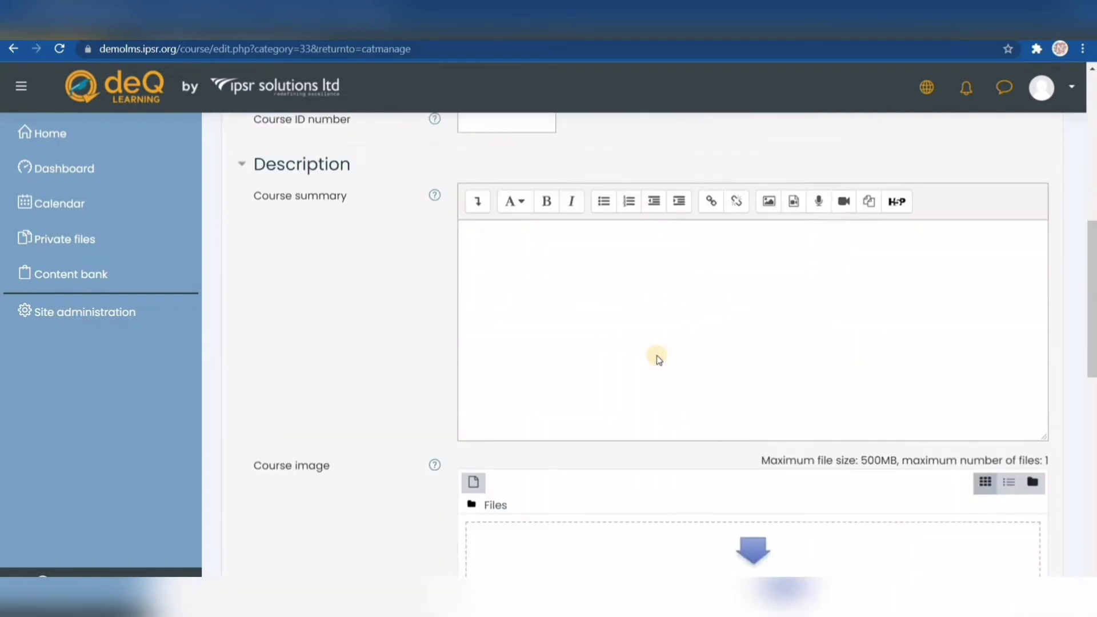
scroll(657, 355, "down", 7)
left_click(358, 304)
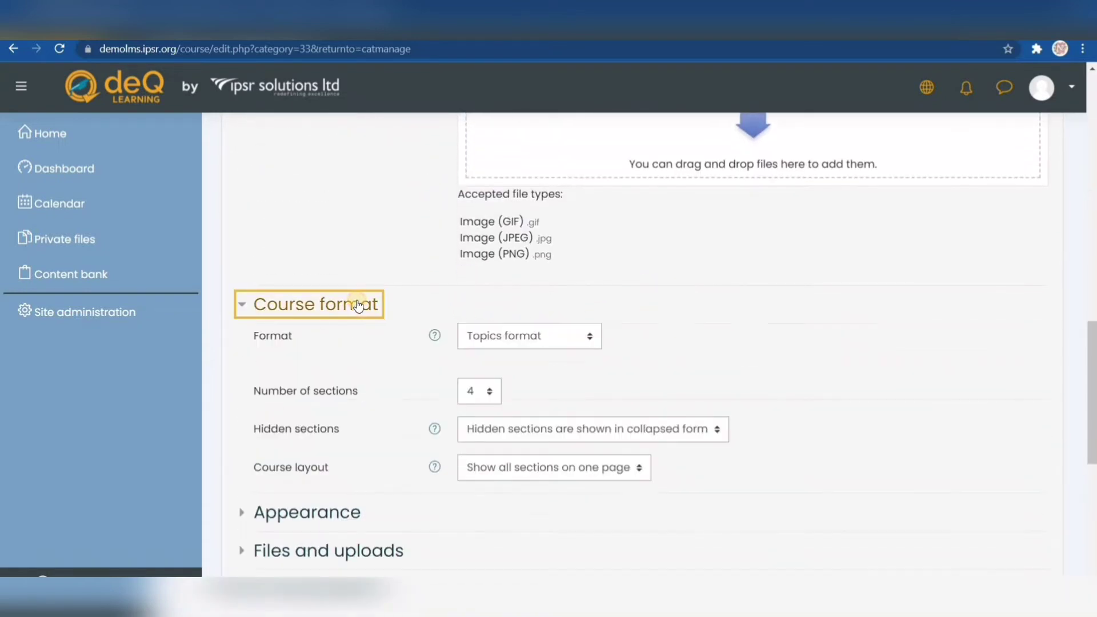
left_click(589, 340)
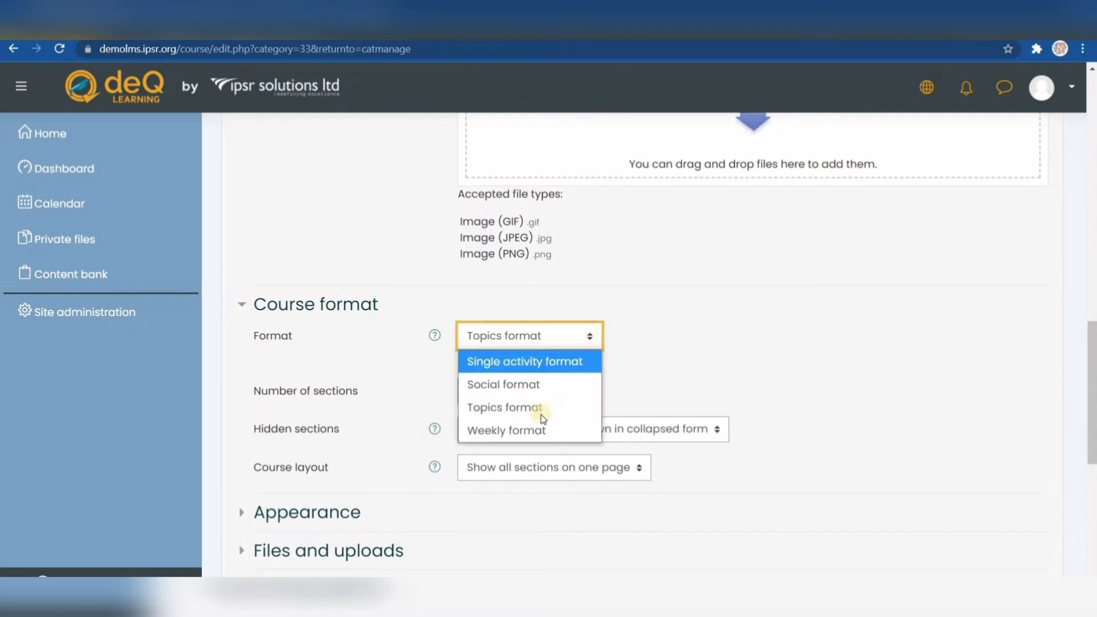
scroll(701, 355, "up", 9)
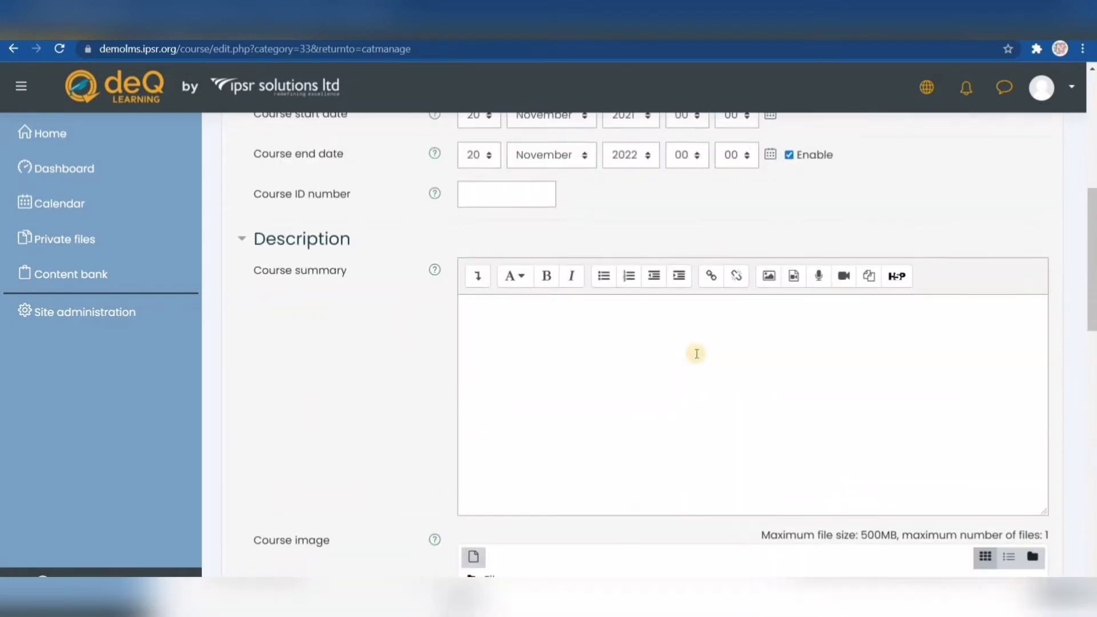
scroll(697, 354, "up", 4)
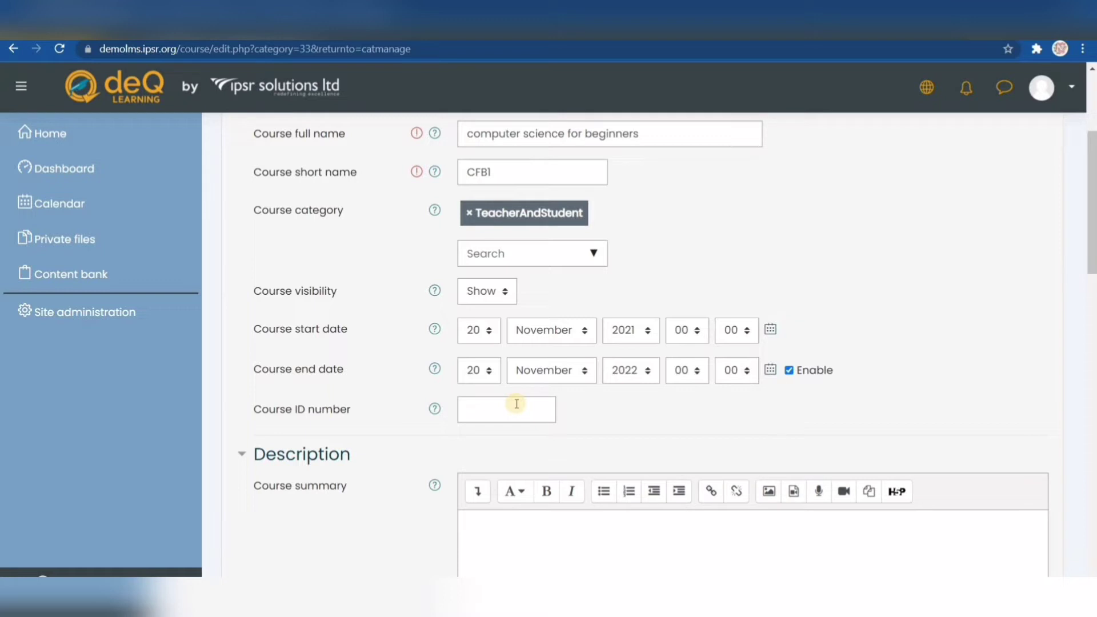
left_click(789, 371)
left_click(789, 370)
left_click(489, 413)
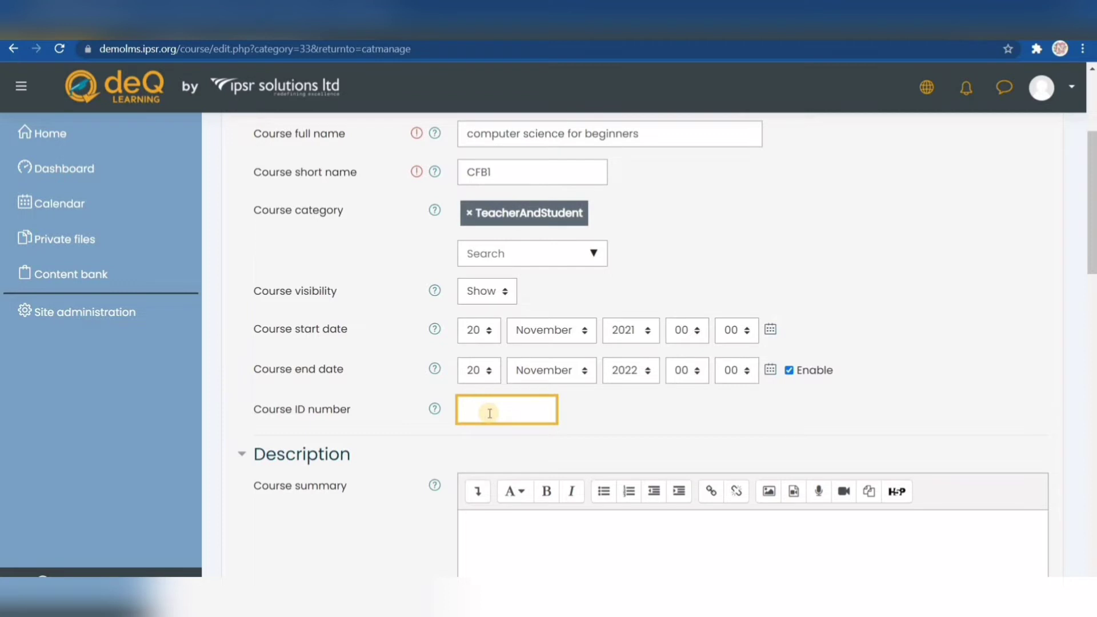
scroll(490, 413, "down", 1)
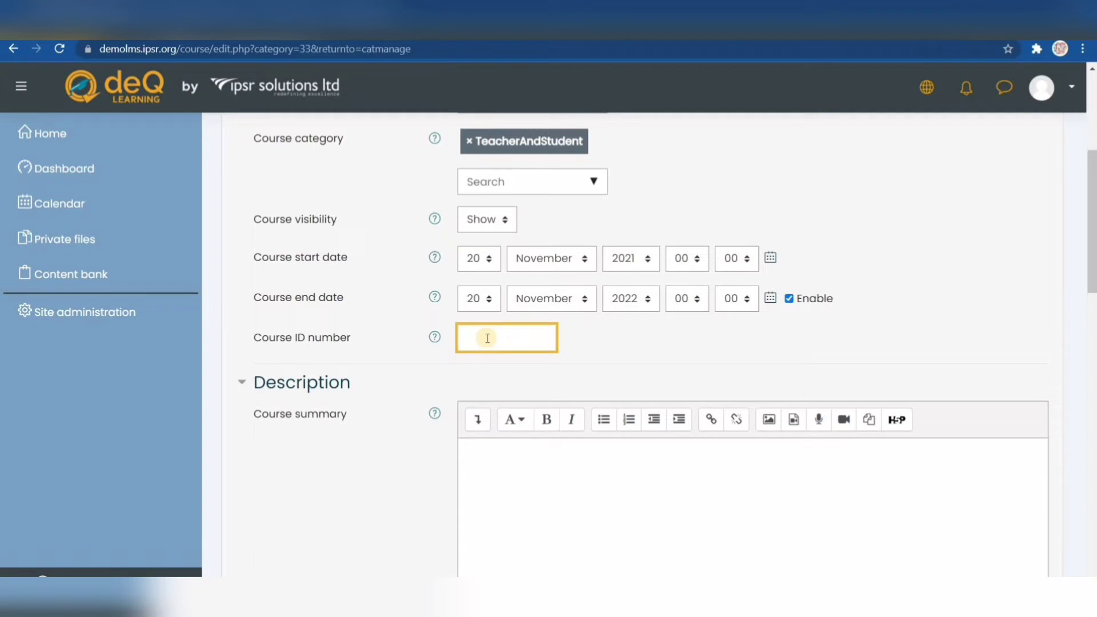
Write 'computer programing languages' as the course summary
left_click(513, 469)
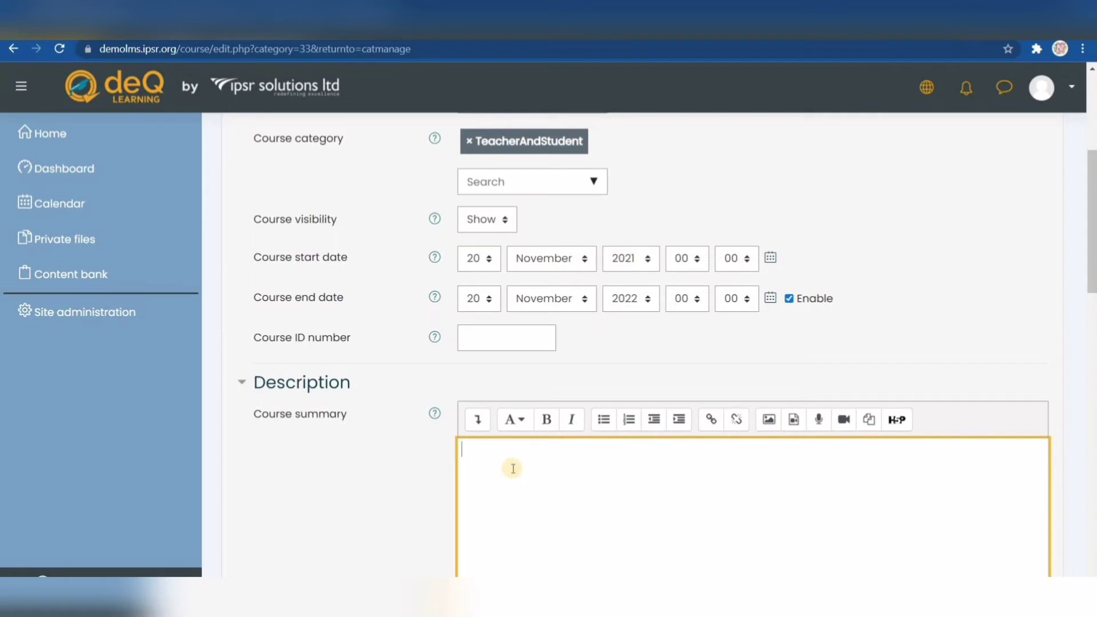
type("Com")
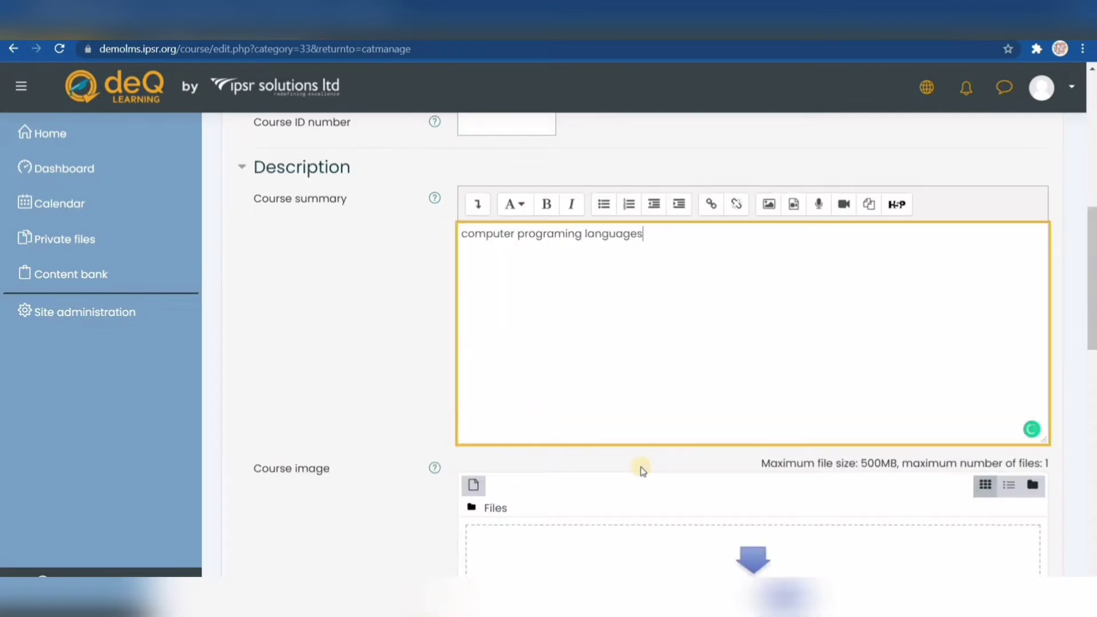
scroll(618, 468, "down", 1)
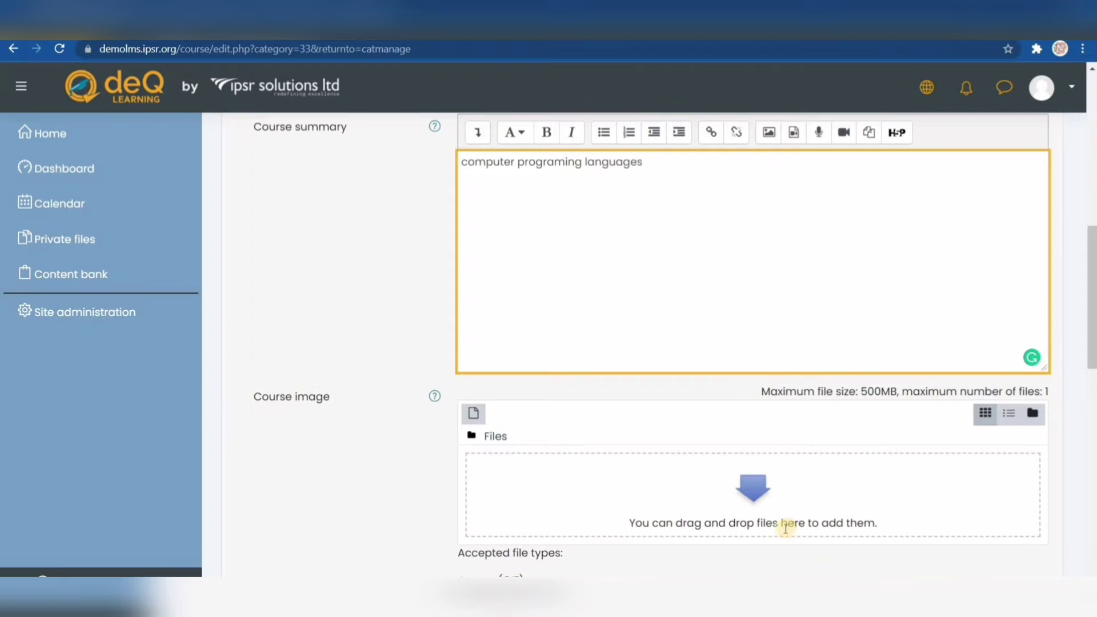
left_click(475, 413)
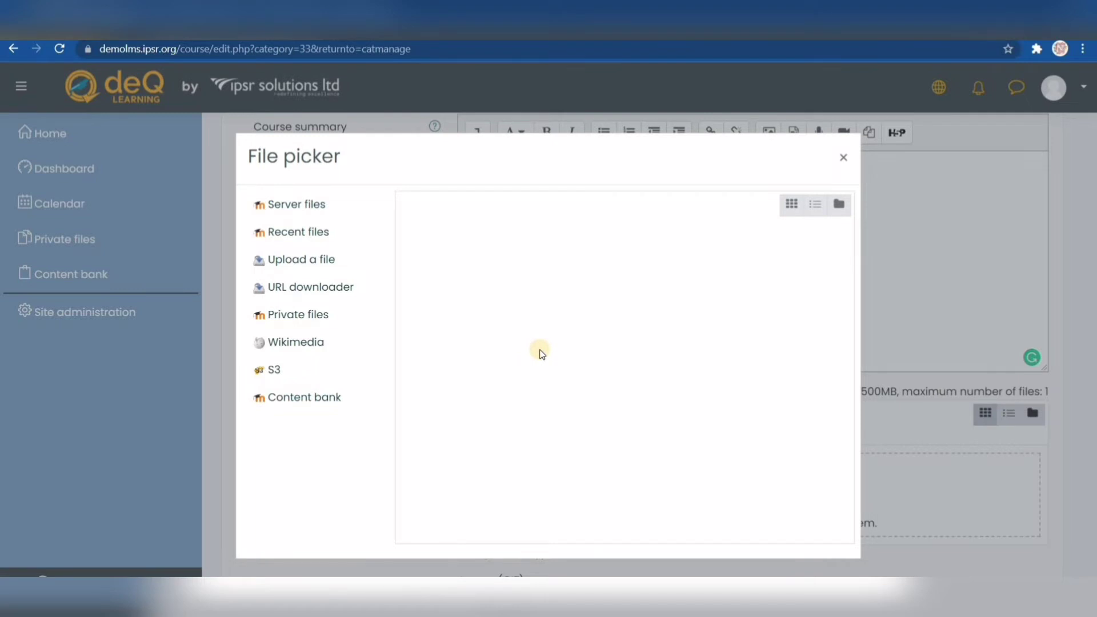
left_click(304, 264)
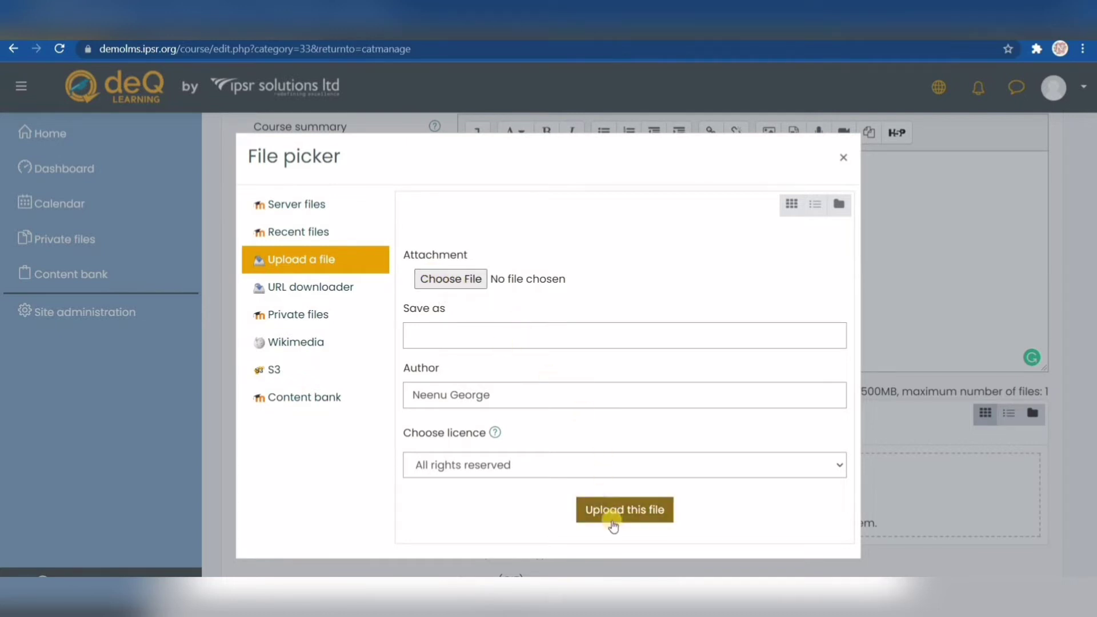
left_click(844, 160)
scroll(691, 378, "down", 2)
scroll(689, 381, "down", 3)
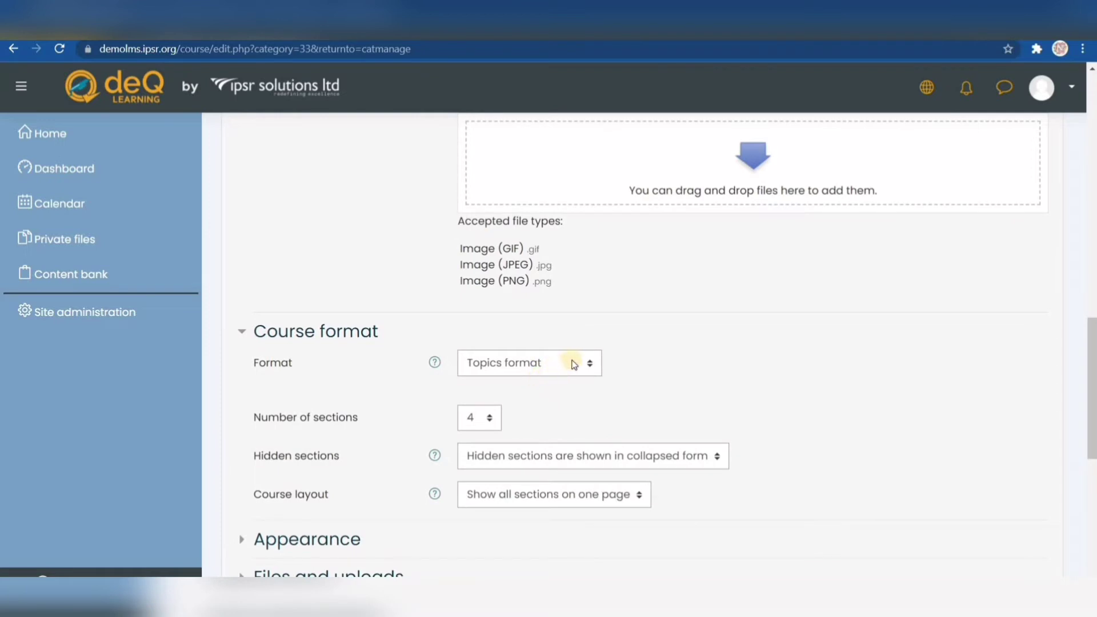
left_click(589, 366)
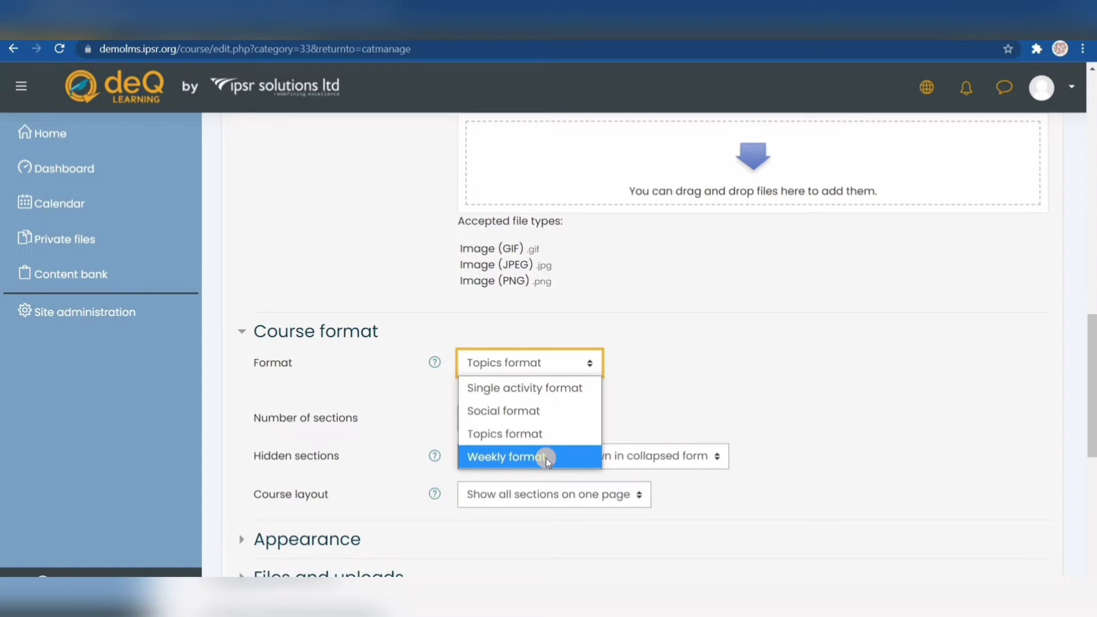
left_click(642, 407)
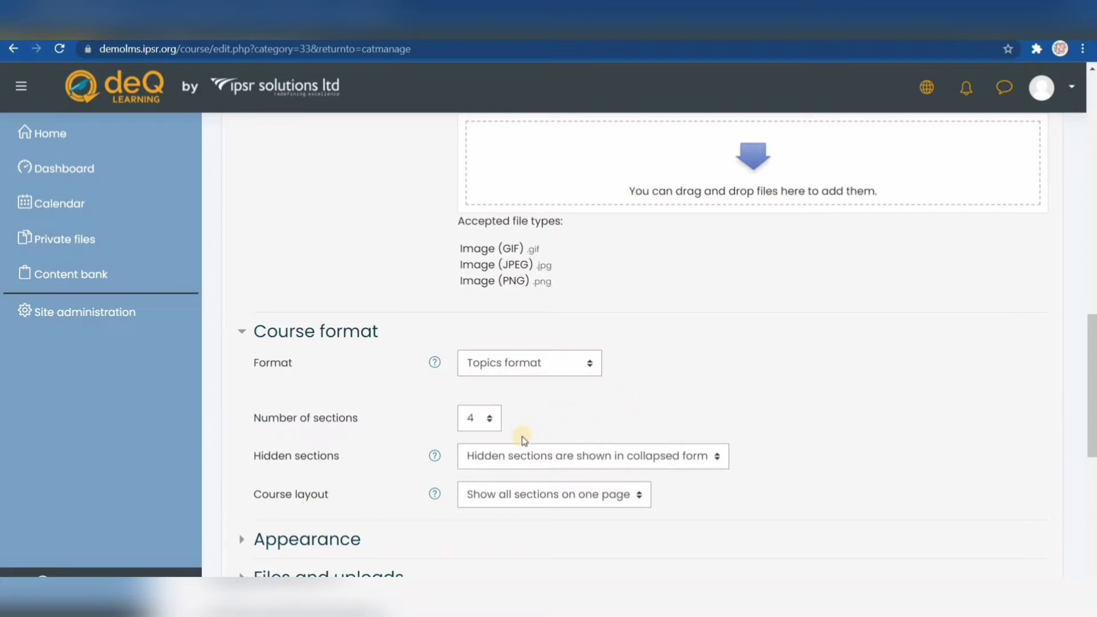
left_click(713, 460)
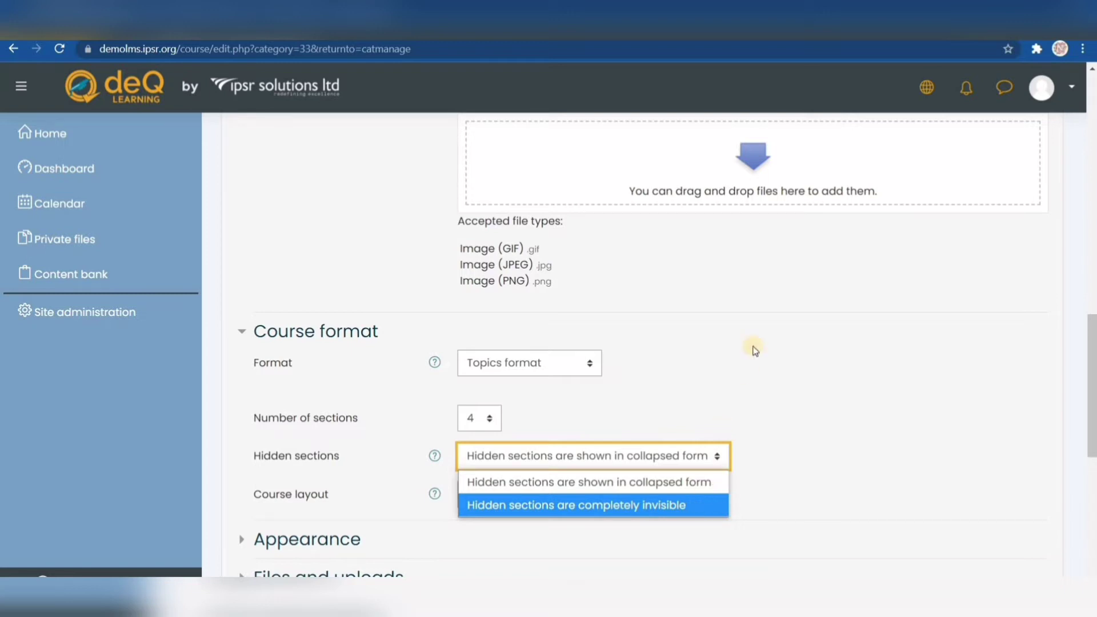
left_click(617, 371)
left_click(590, 364)
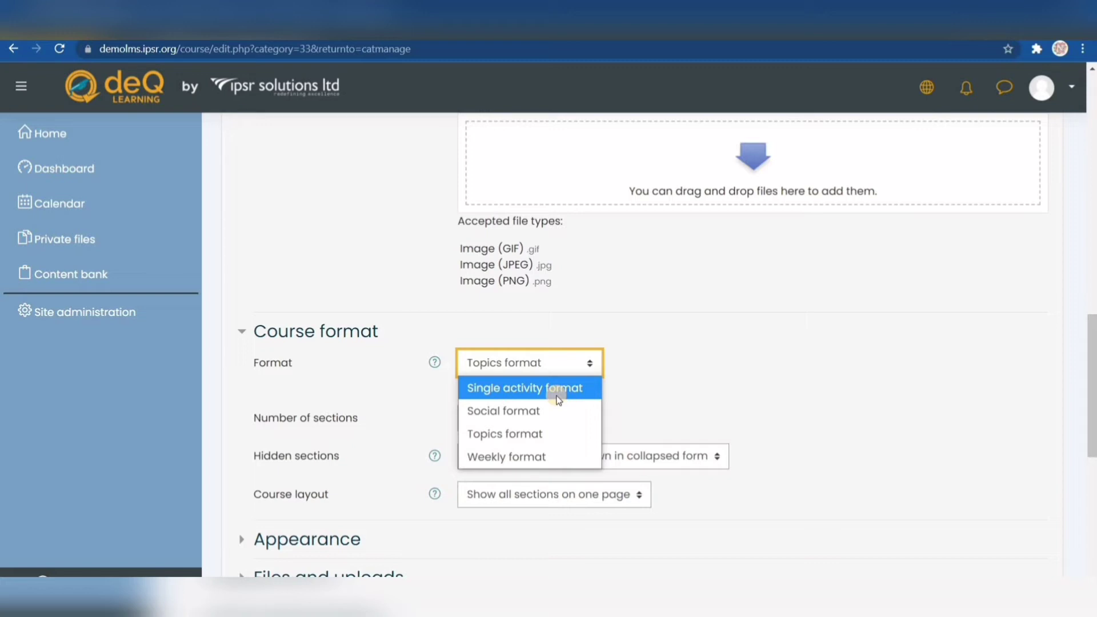
left_click(750, 362)
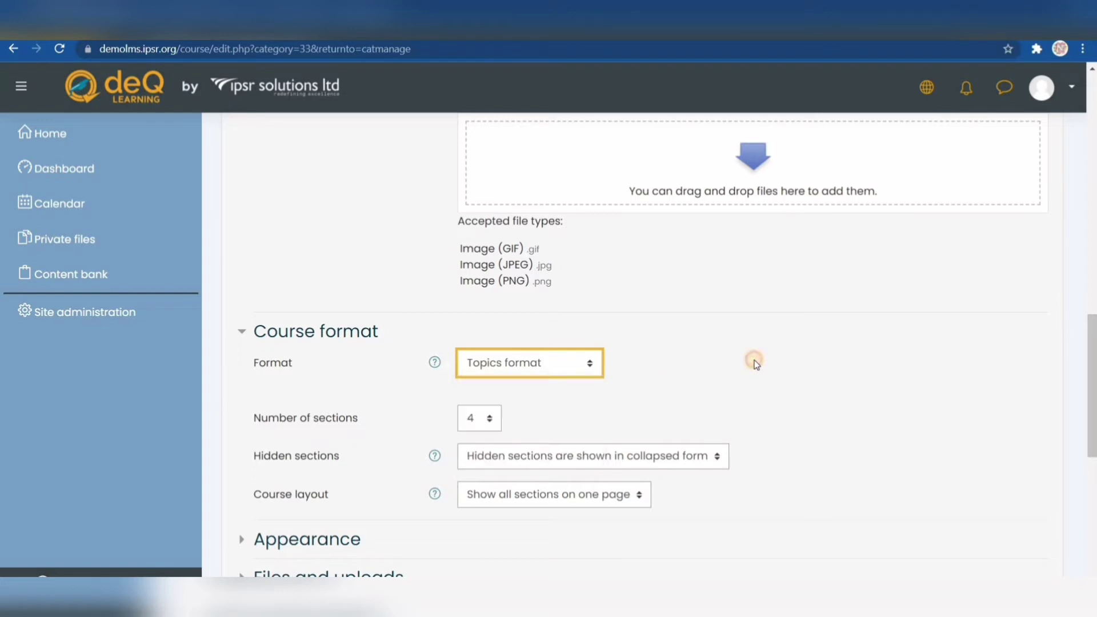
scroll(259, 398, "down", 3)
Expand Appearance and review the Force language and announcement options, keeping 5 announcements
left_click(281, 399)
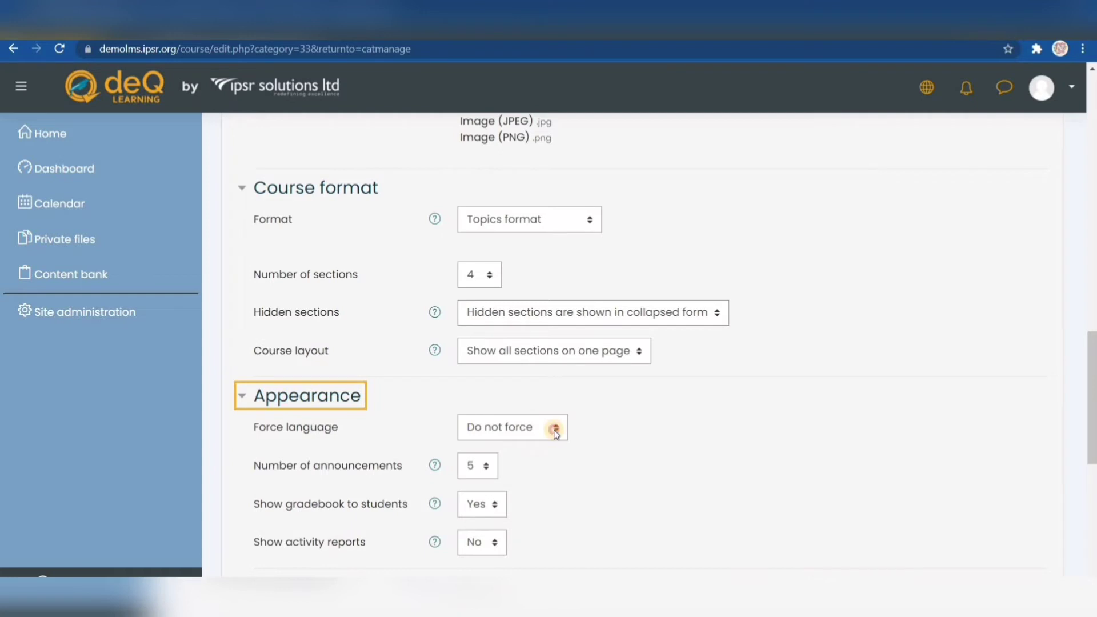
left_click(554, 432)
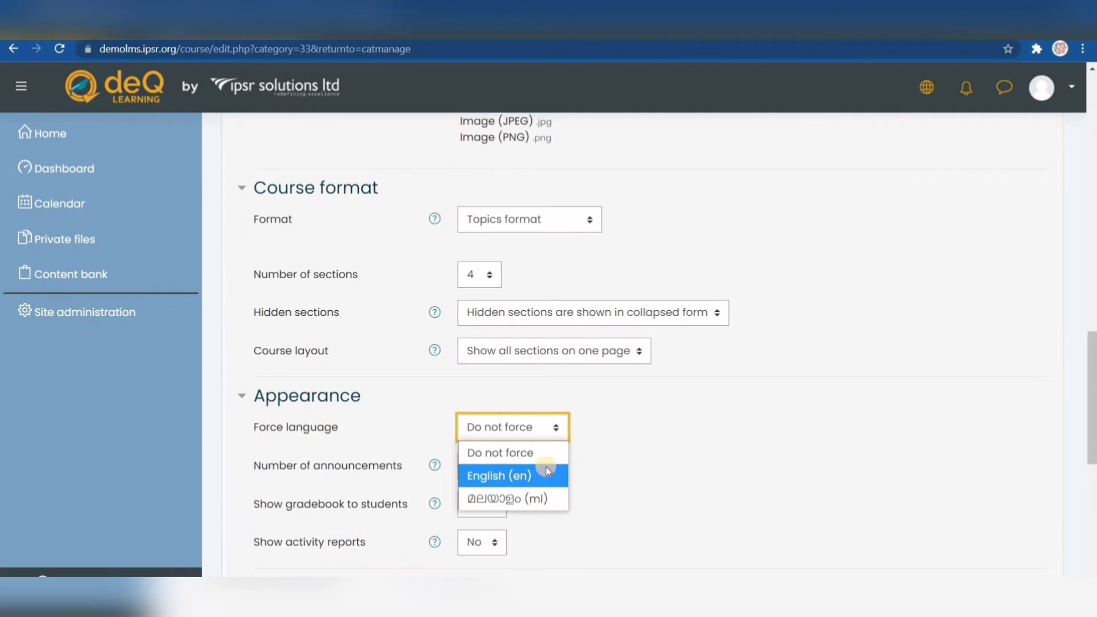
left_click(659, 417)
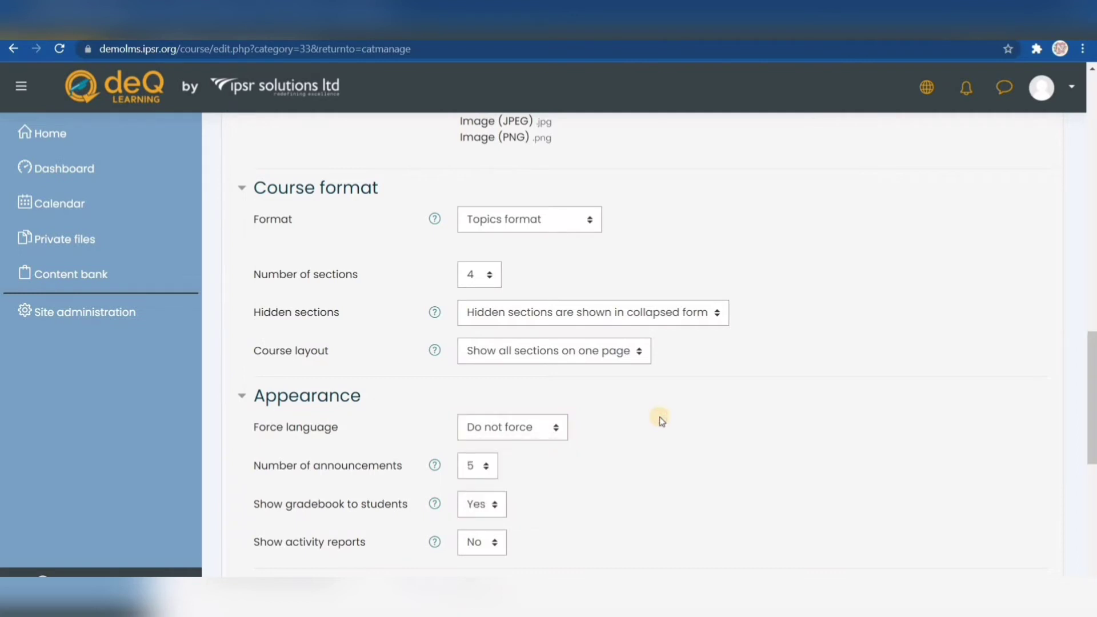
left_click(487, 467)
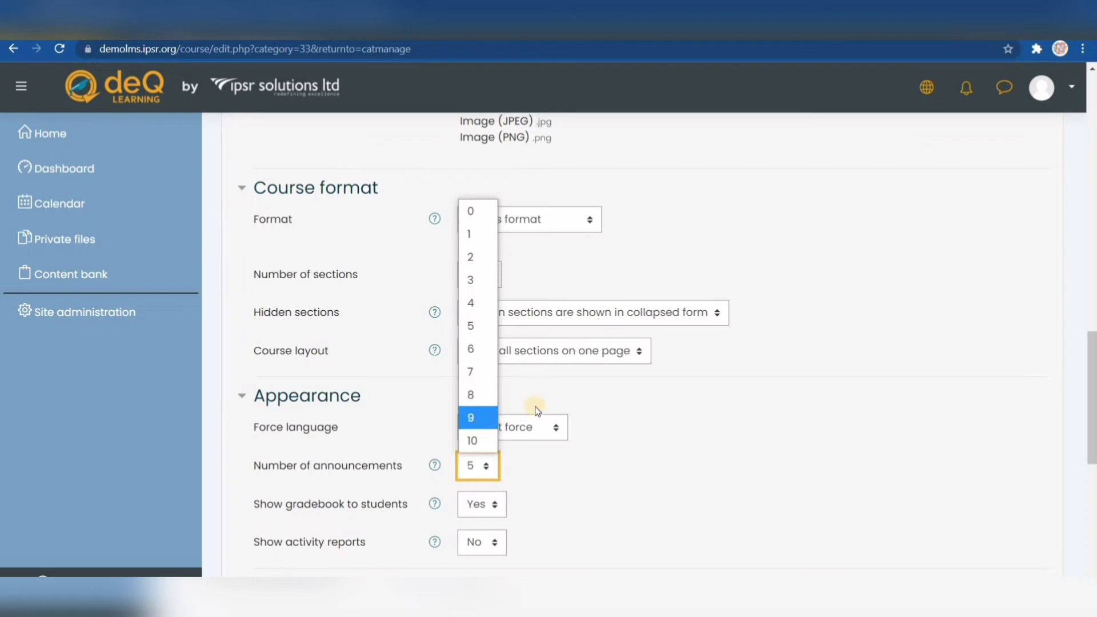
left_click(514, 467)
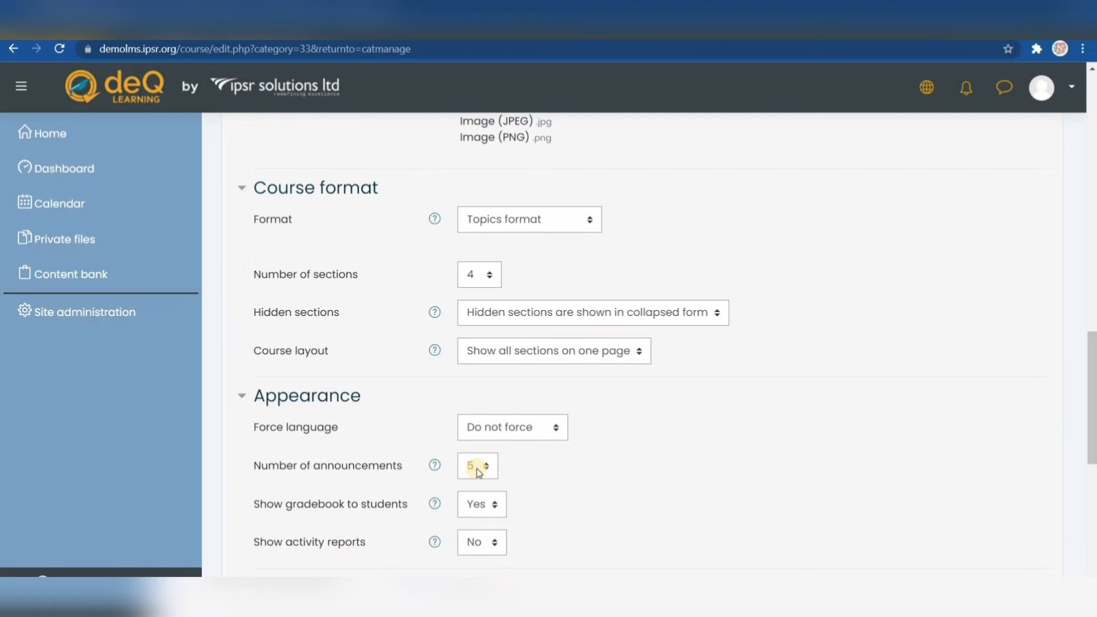
Set Number of announcements to 0 and bring up the Show gradebook to students options
scroll(479, 472, "down", 1)
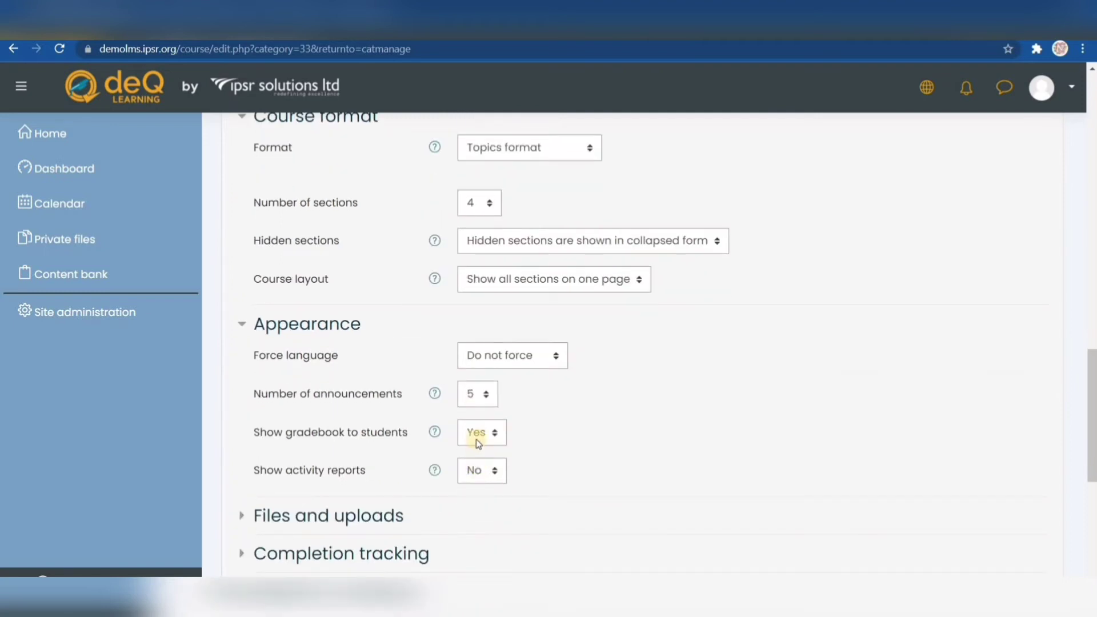
left_click(486, 396)
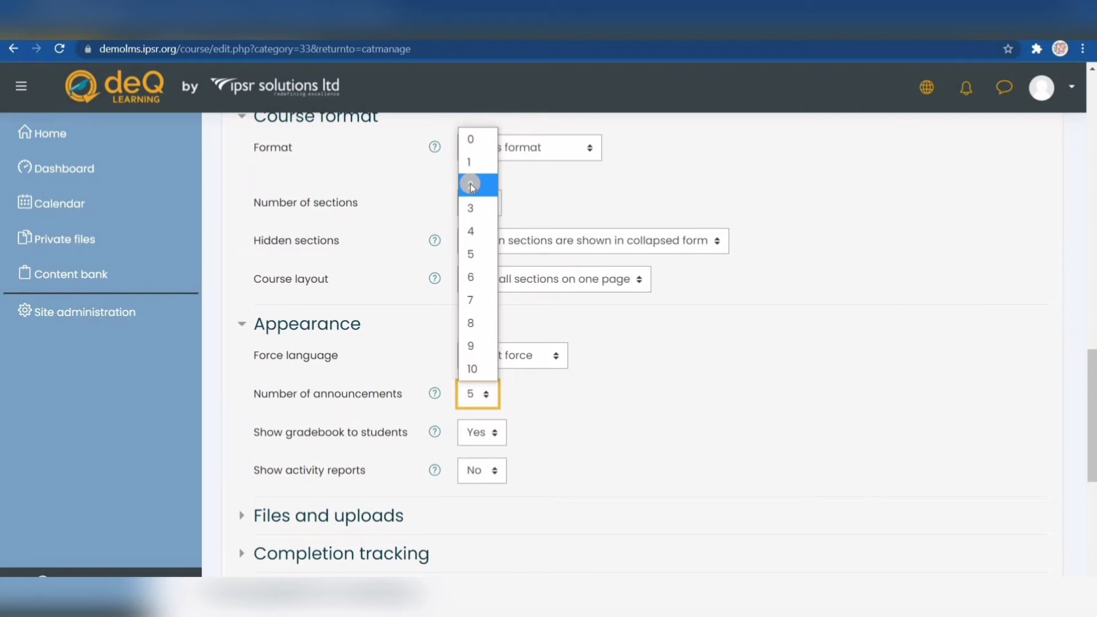
left_click(471, 139)
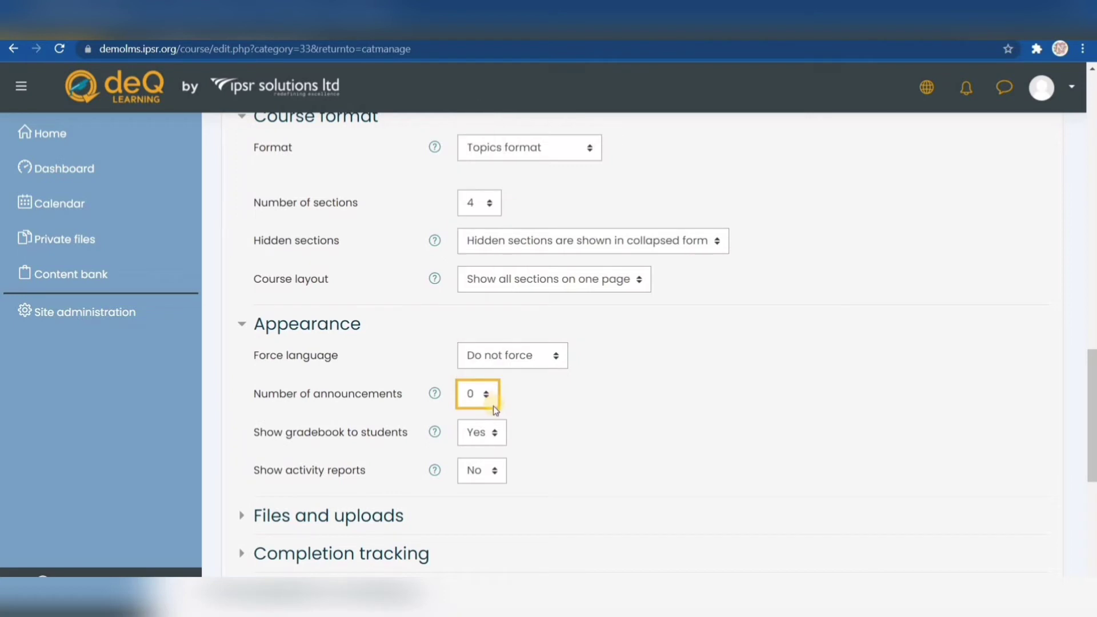
left_click(491, 435)
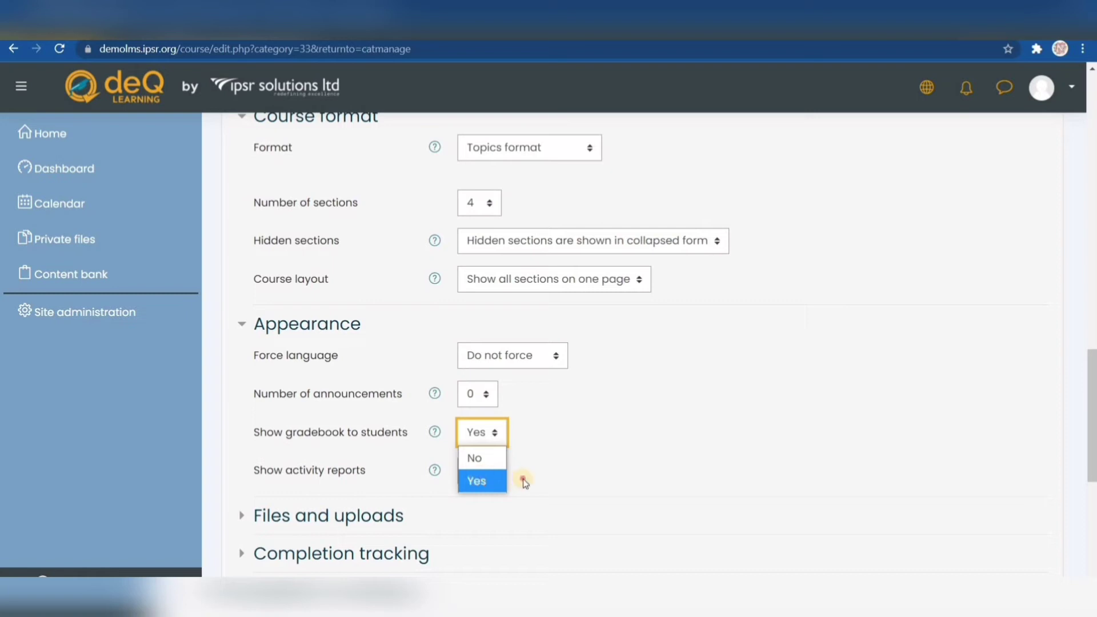
left_click(496, 473)
left_click(496, 472)
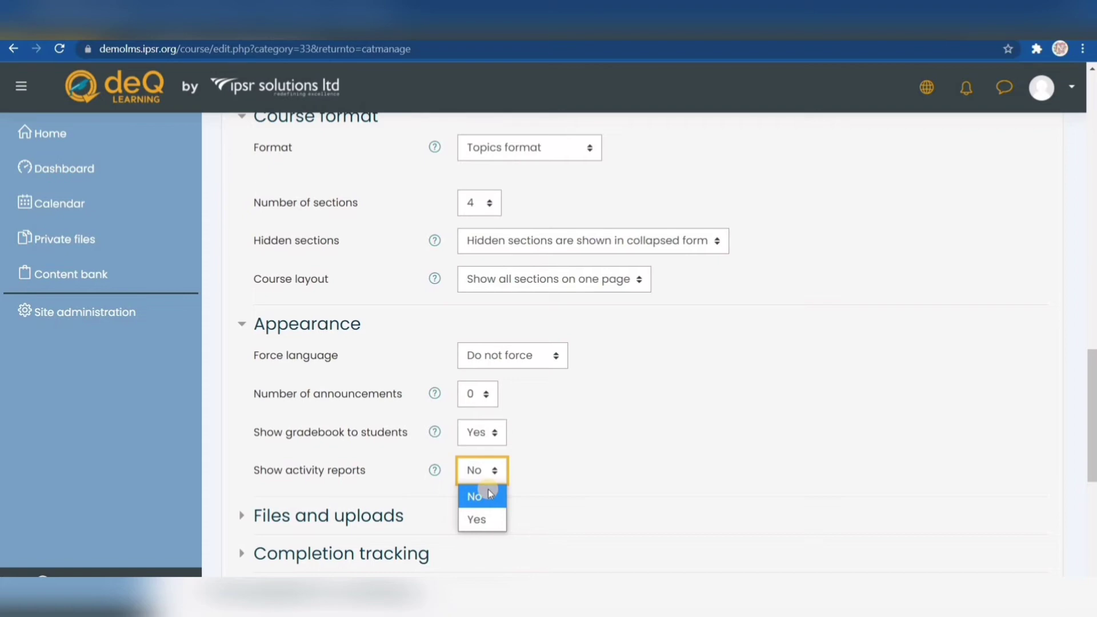
left_click(551, 490)
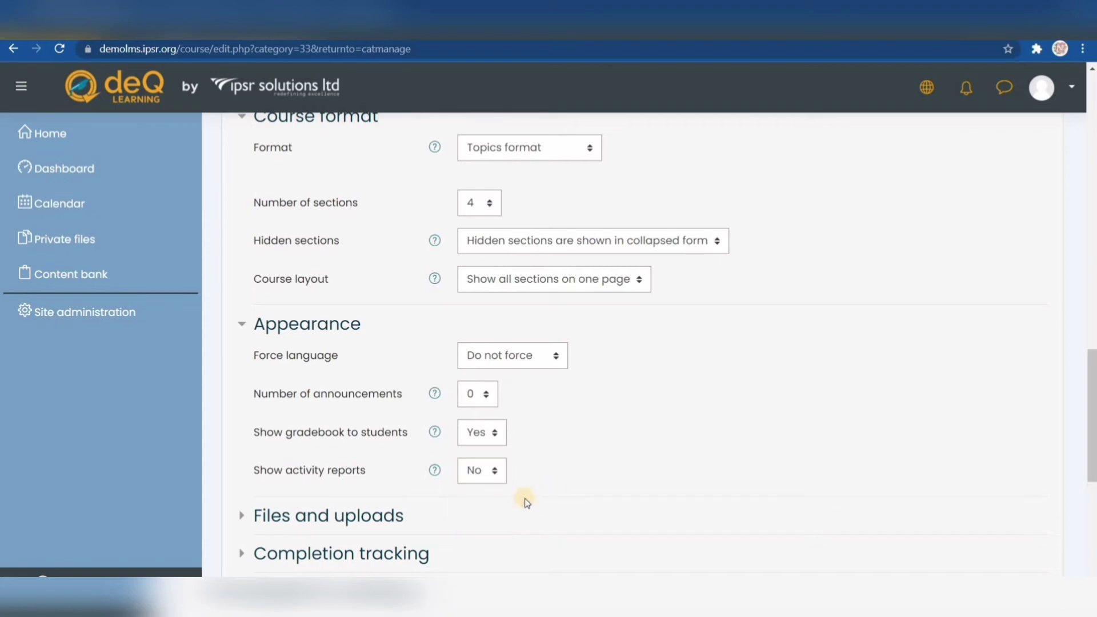
scroll(500, 503, "down", 3)
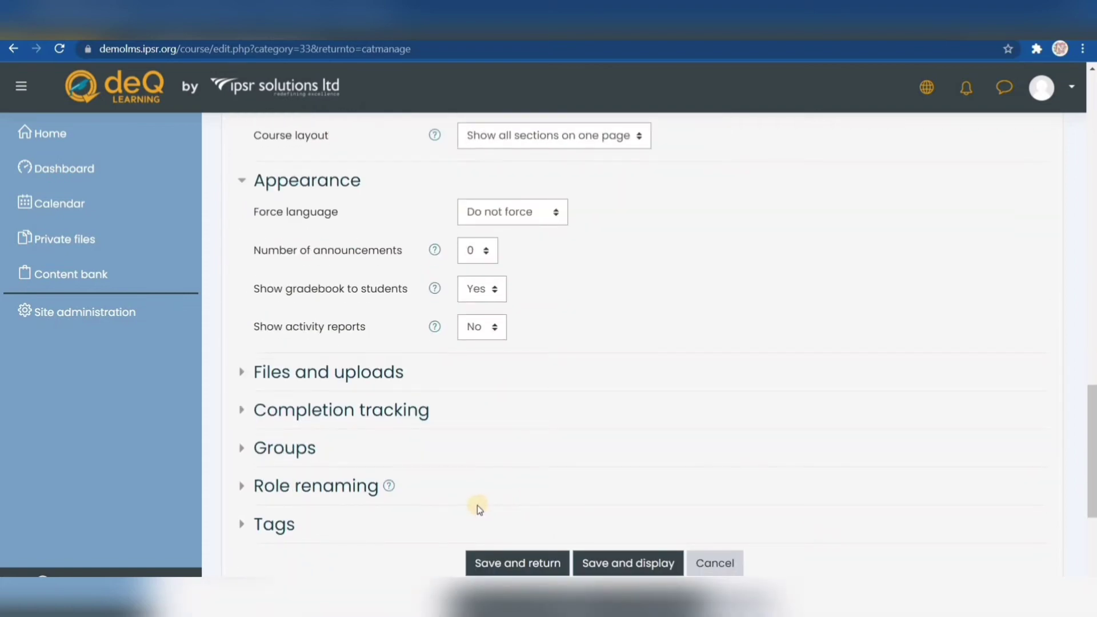
Set the maximum upload size to 500MB under Files and uploads
left_click(363, 377)
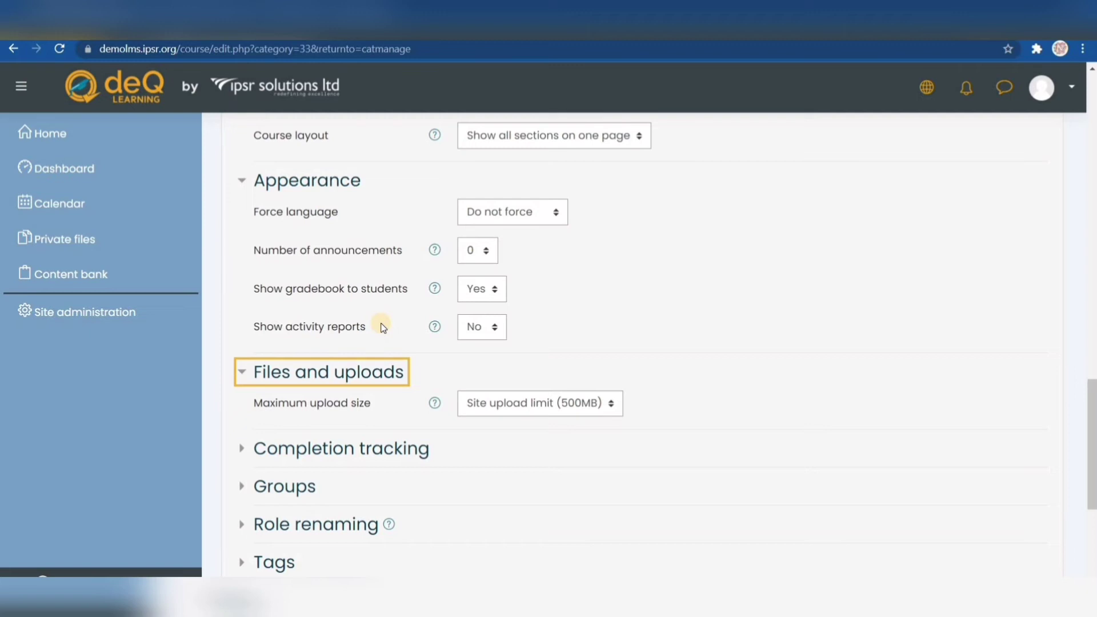
left_click(611, 408)
left_click(537, 434)
Expand the Completion tracking settings, showing completion tracking enabled
scroll(418, 386, "down", 1)
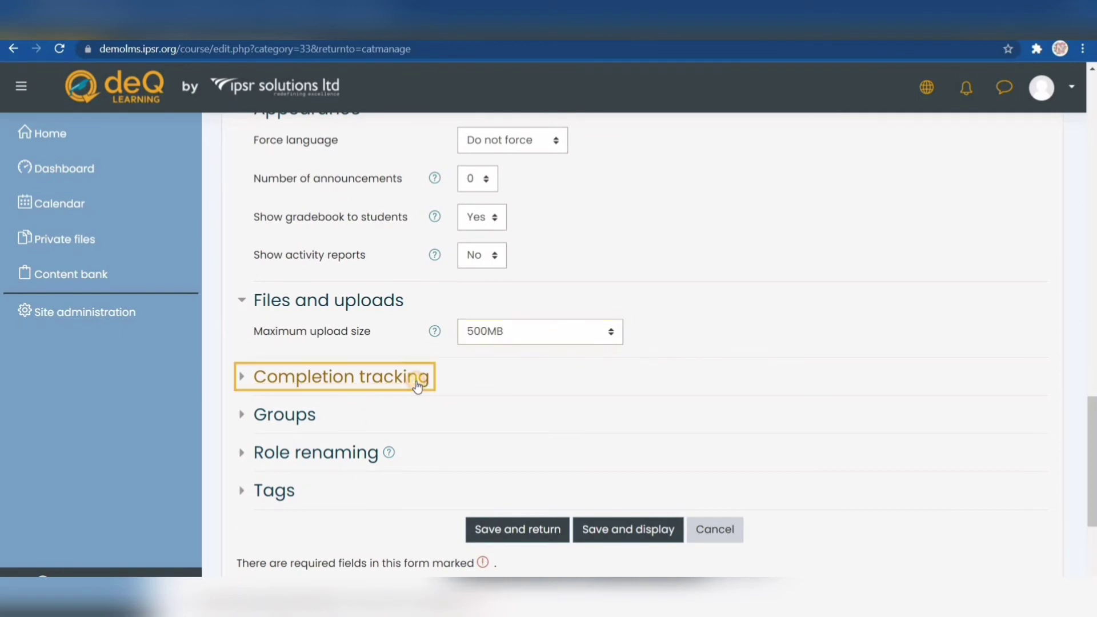
left_click(417, 387)
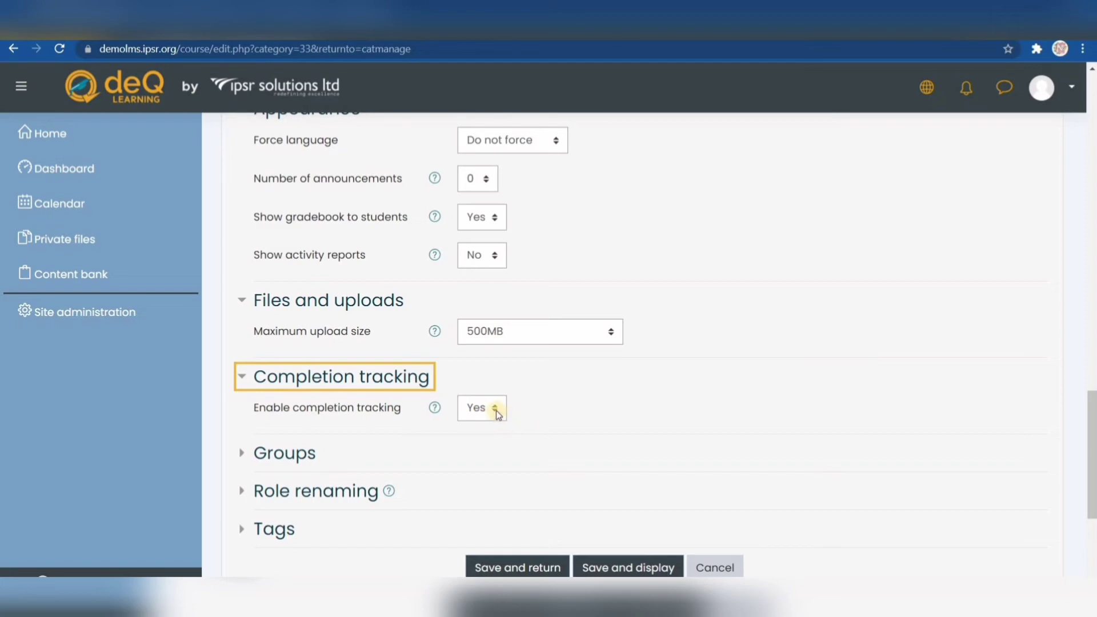
scroll(446, 402, "down", 1)
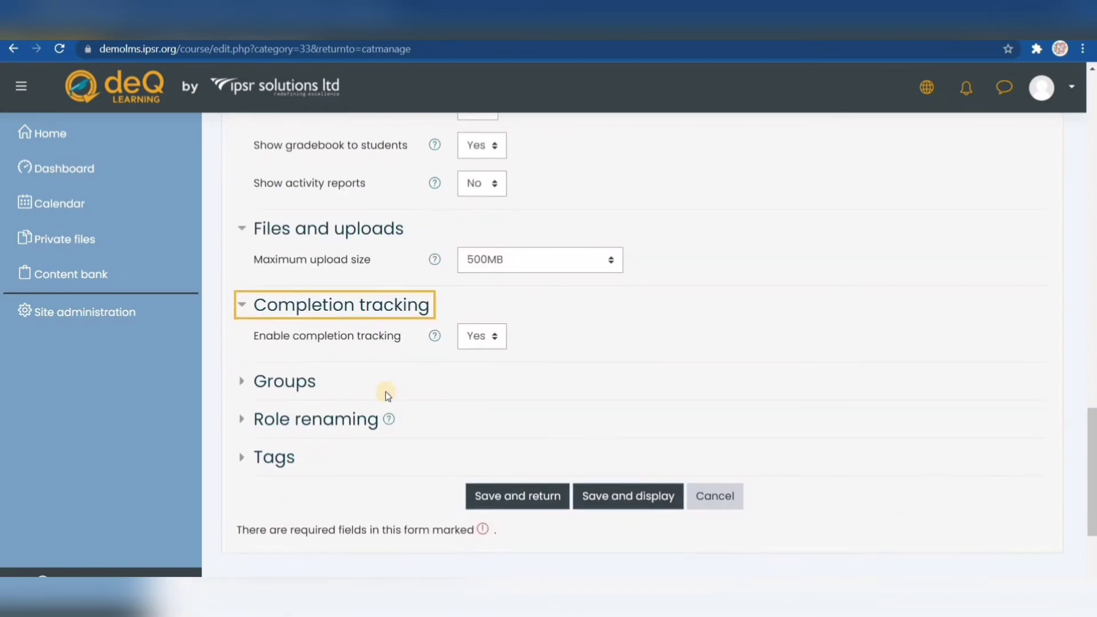
In the Groups settings, set the course's group mode to 'No groups'
left_click(300, 387)
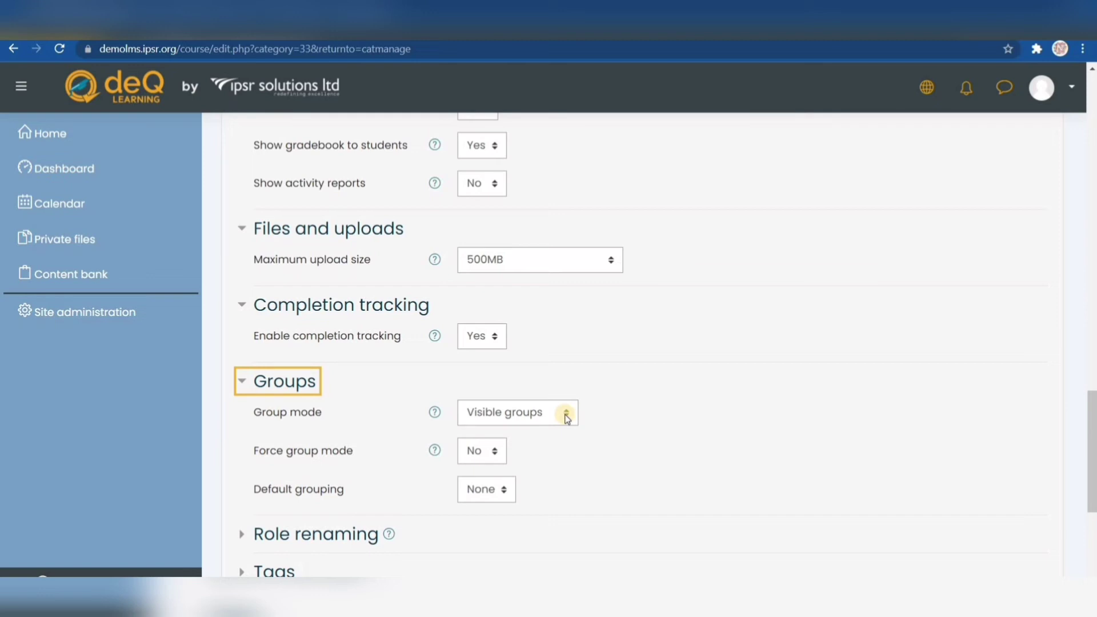
left_click(566, 416)
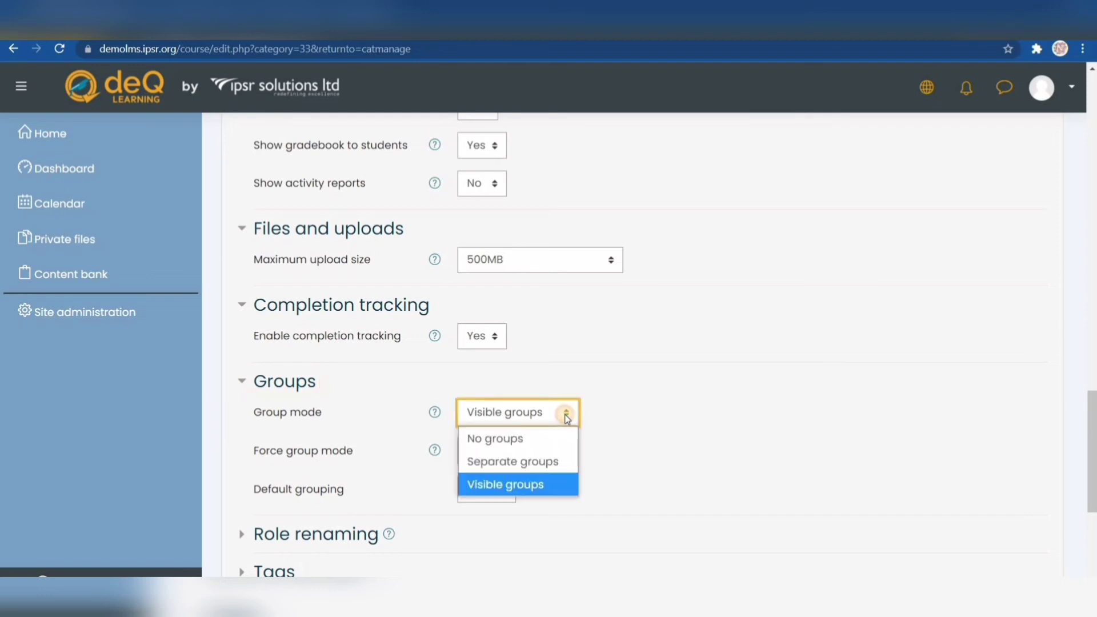
left_click(533, 441)
scroll(533, 441, "down", 3)
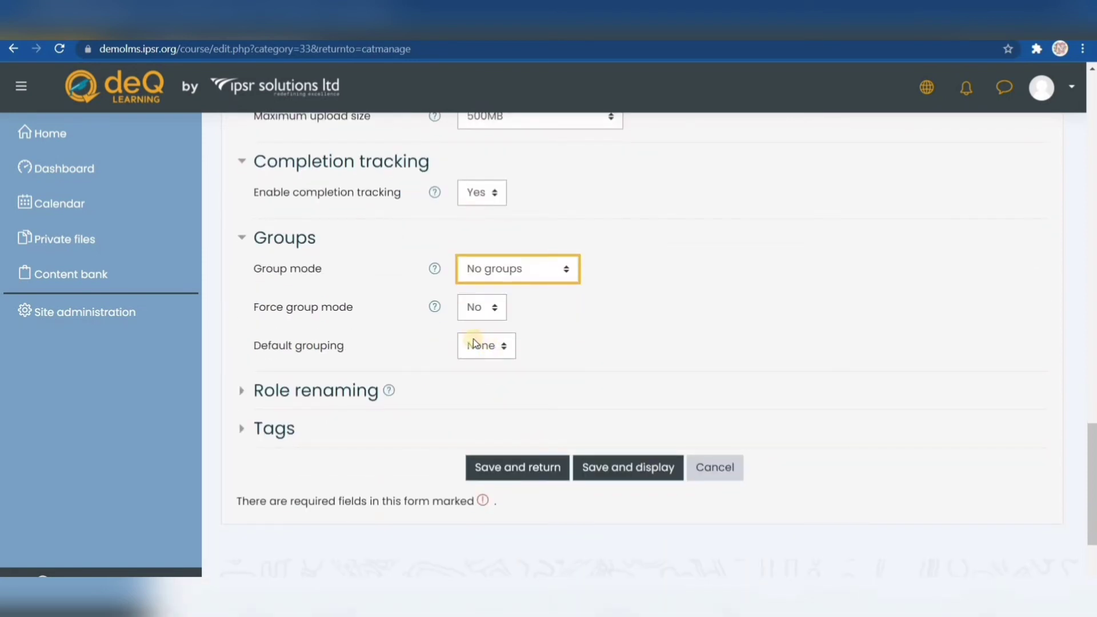
Under Role renaming, enter 'minions' as this course's word for Student
left_click(367, 394)
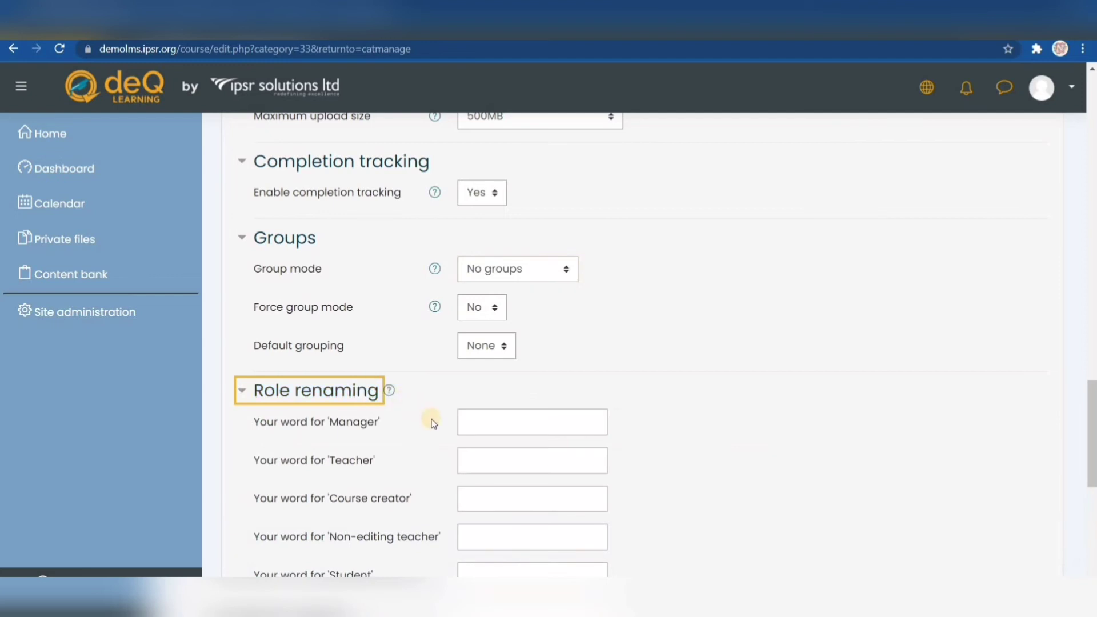
scroll(440, 408, "down", 1)
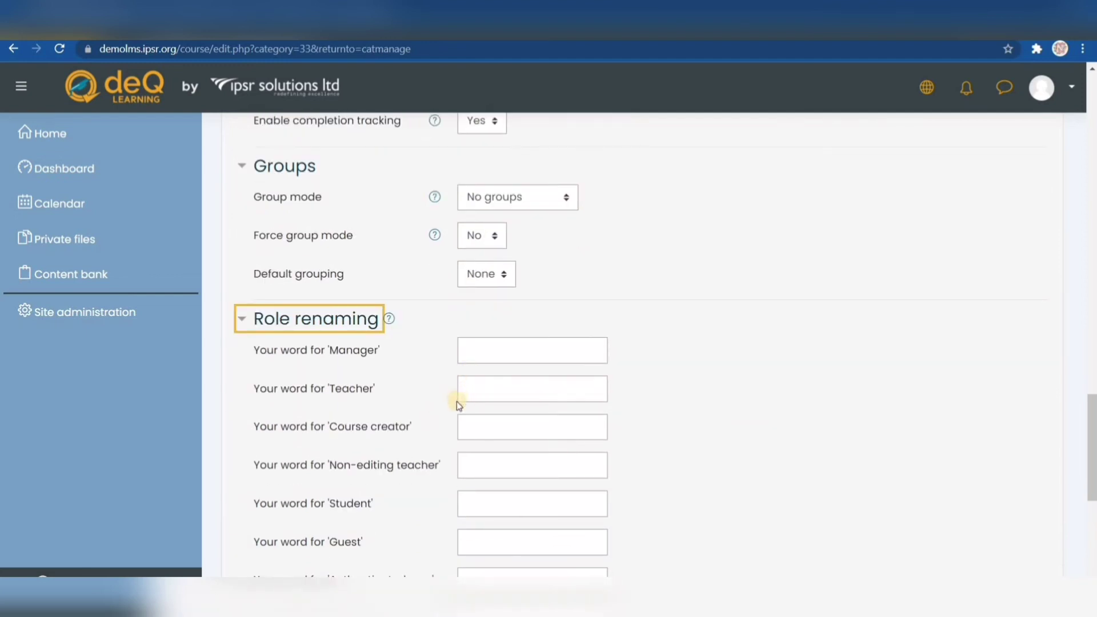
scroll(457, 403, "down", 1)
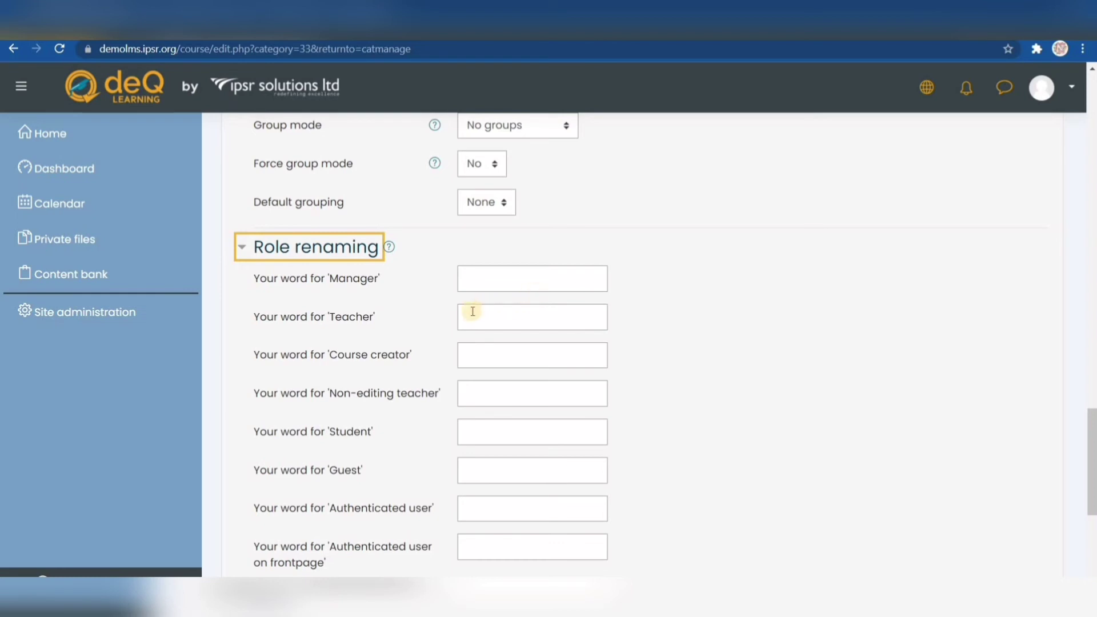
left_click(478, 440)
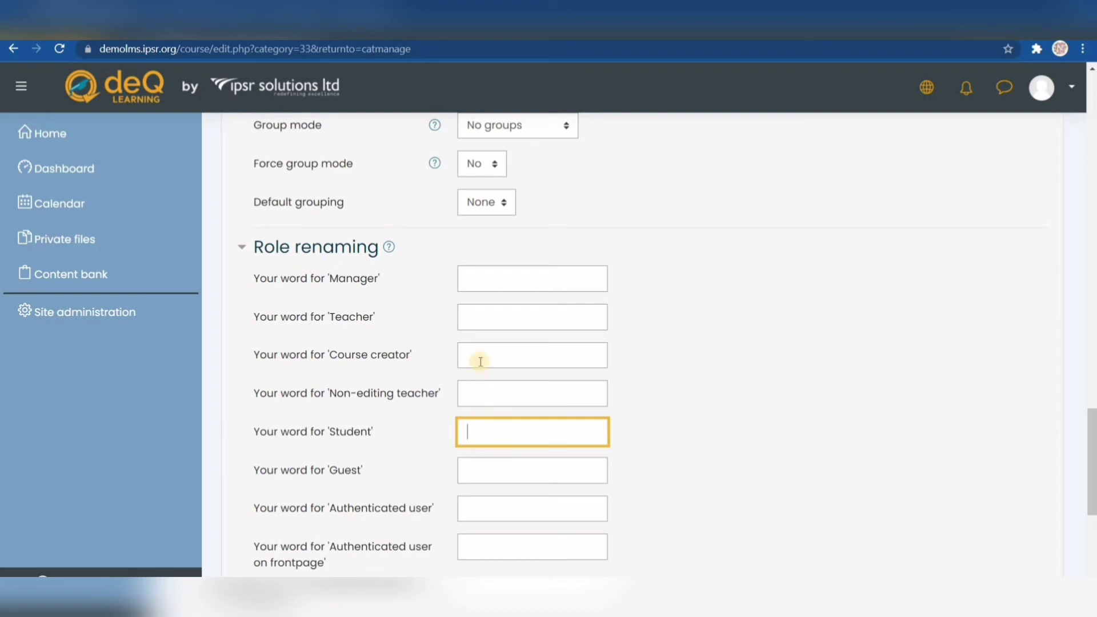
left_click(486, 318)
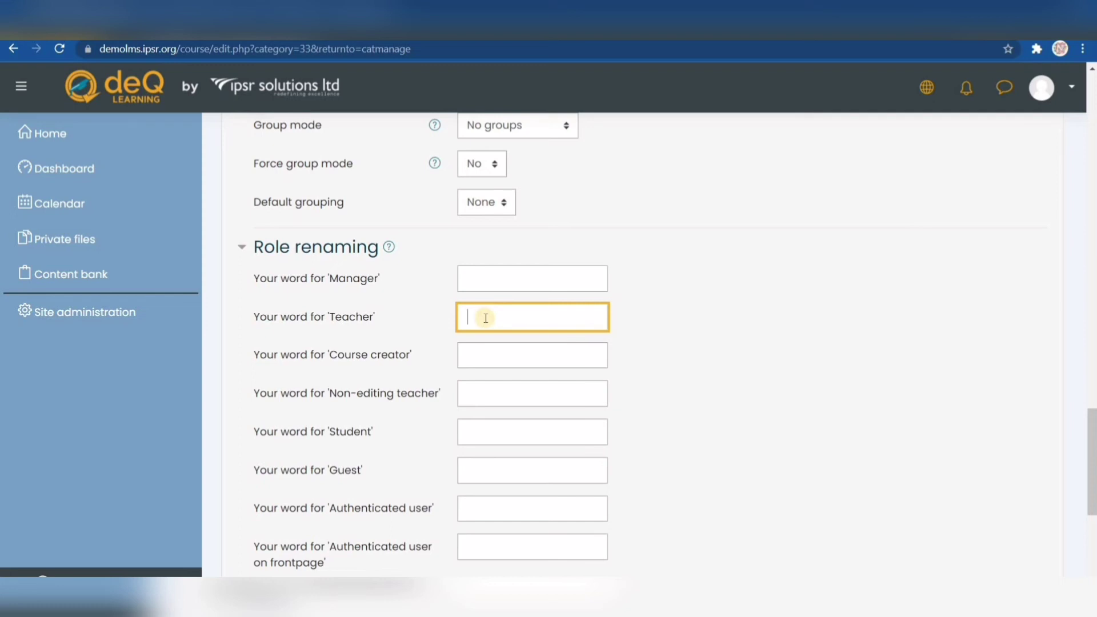
left_click(473, 436)
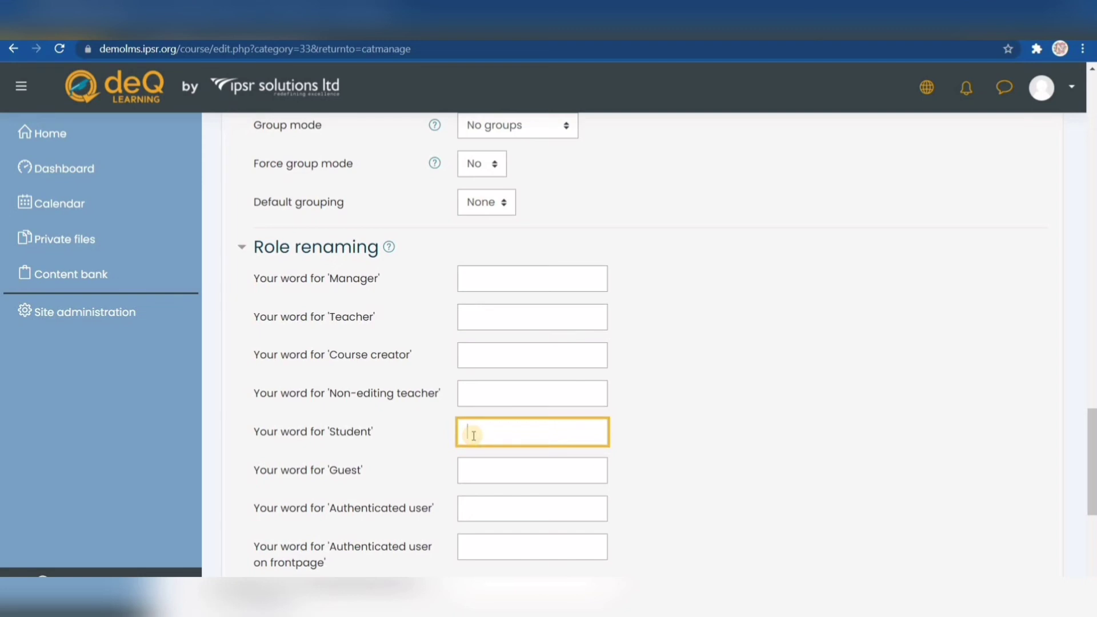
type("miniond")
key("BackSpace")
type("s")
Expand the Tags section of the new-course form
scroll(514, 440, "down", 3)
left_click(287, 473)
scroll(288, 473, "down", 2)
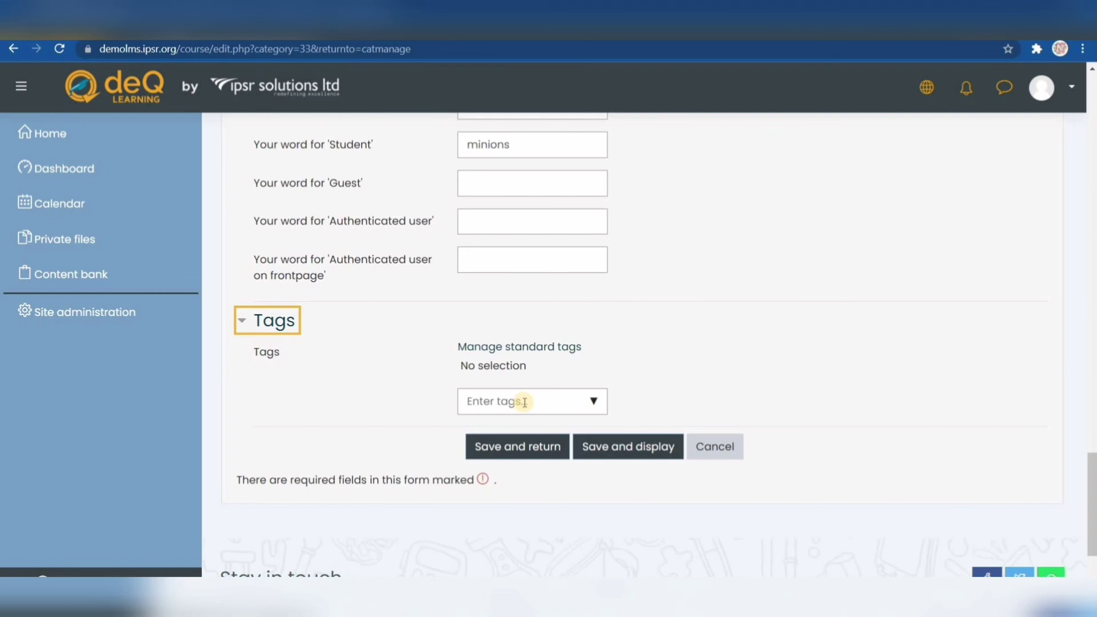
Add the two course tags 'computer' and 'beginners'
left_click(525, 402)
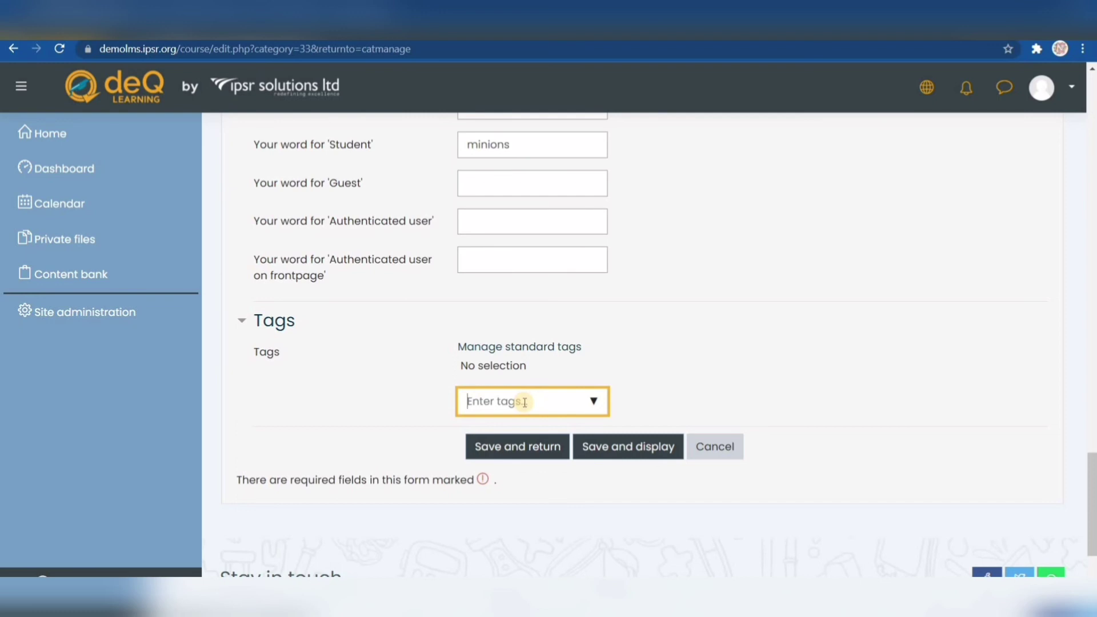
type("c")
key("BackSpace")
type("computer")
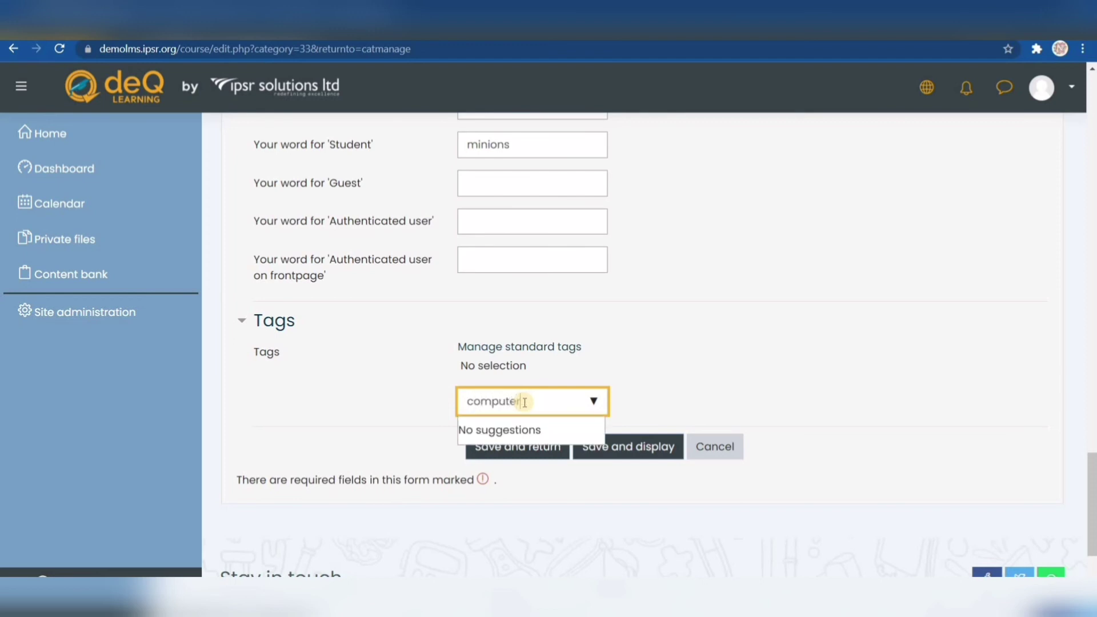
key("Return")
type("begg")
key("BackSpace")
type("inners")
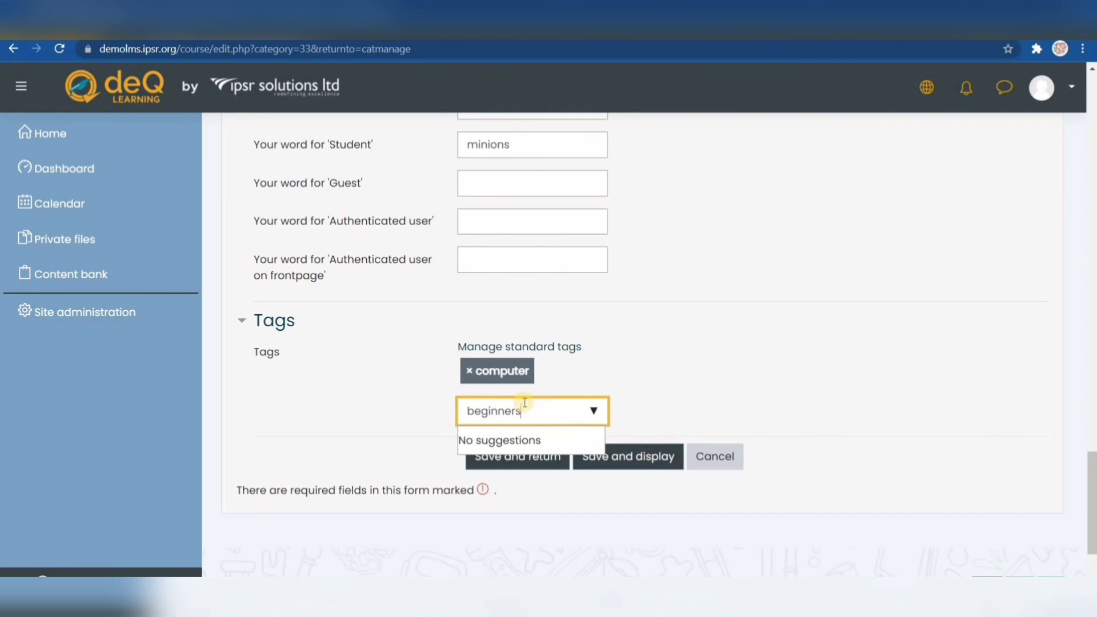
key("Return")
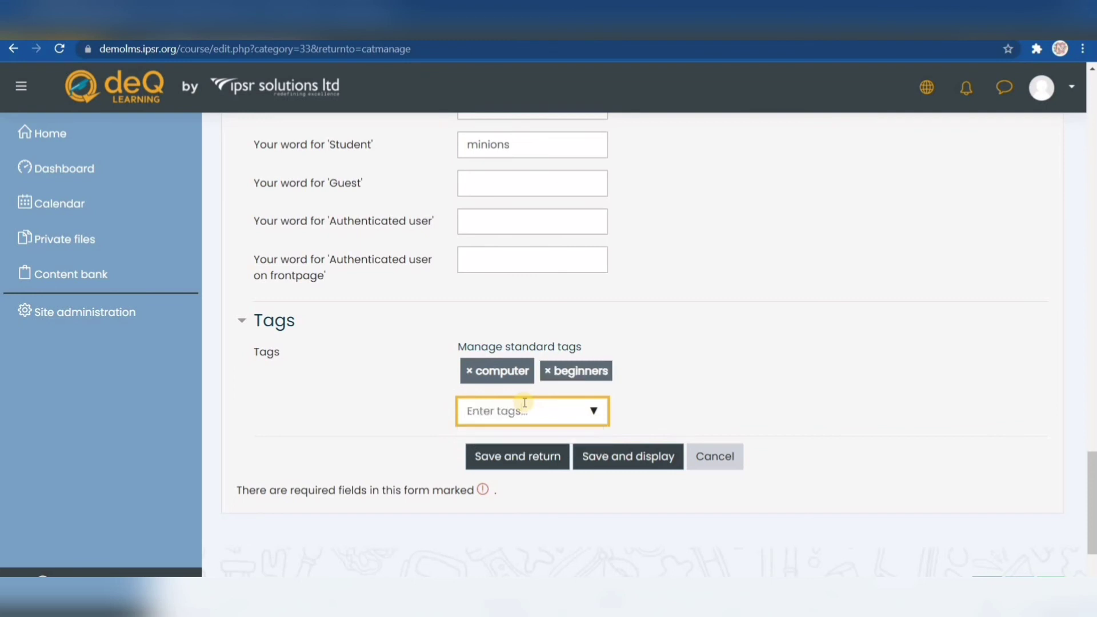
Submit the form with Save and display twice, reaching the weekly 'computer science for beginners' page
left_click(641, 460)
scroll(429, 416, "up", 5)
scroll(430, 415, "up", 10)
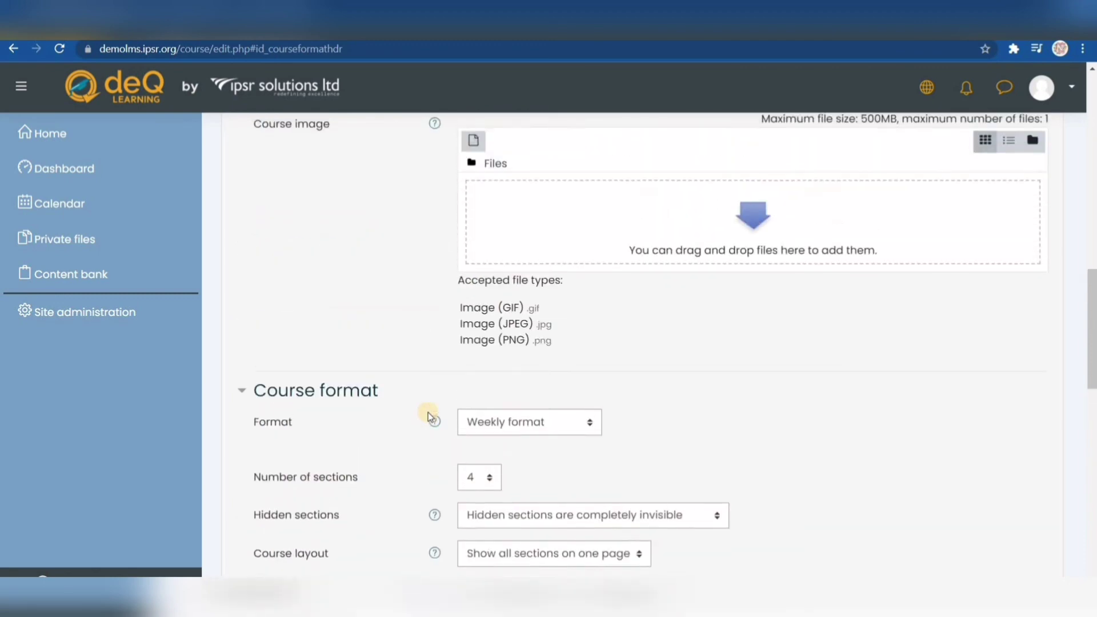
scroll(430, 416, "up", 9)
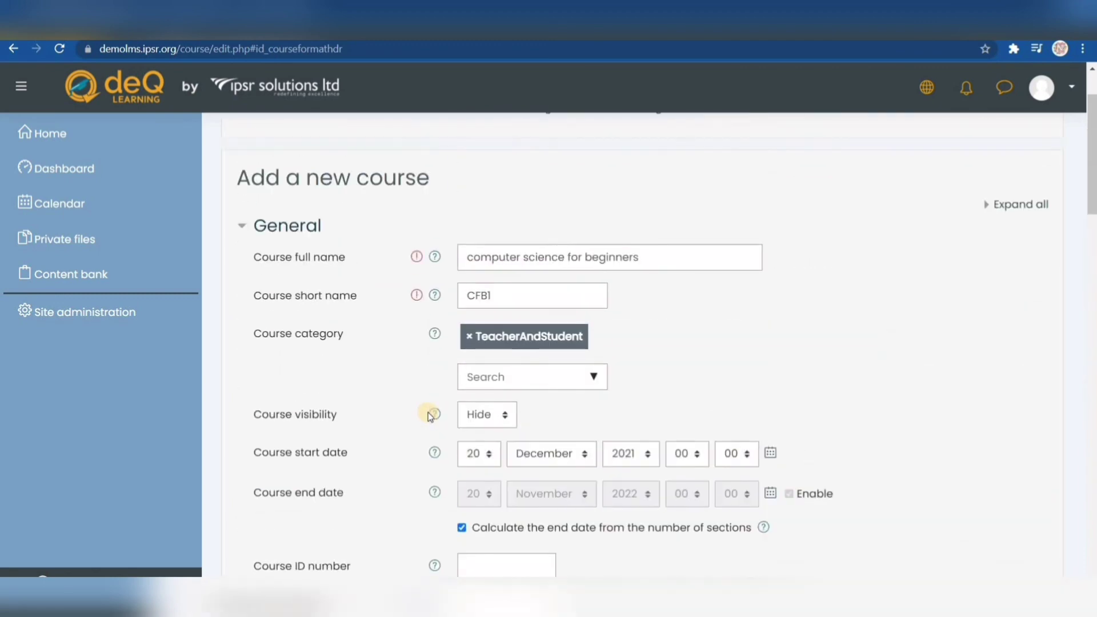
scroll(430, 416, "down", 12)
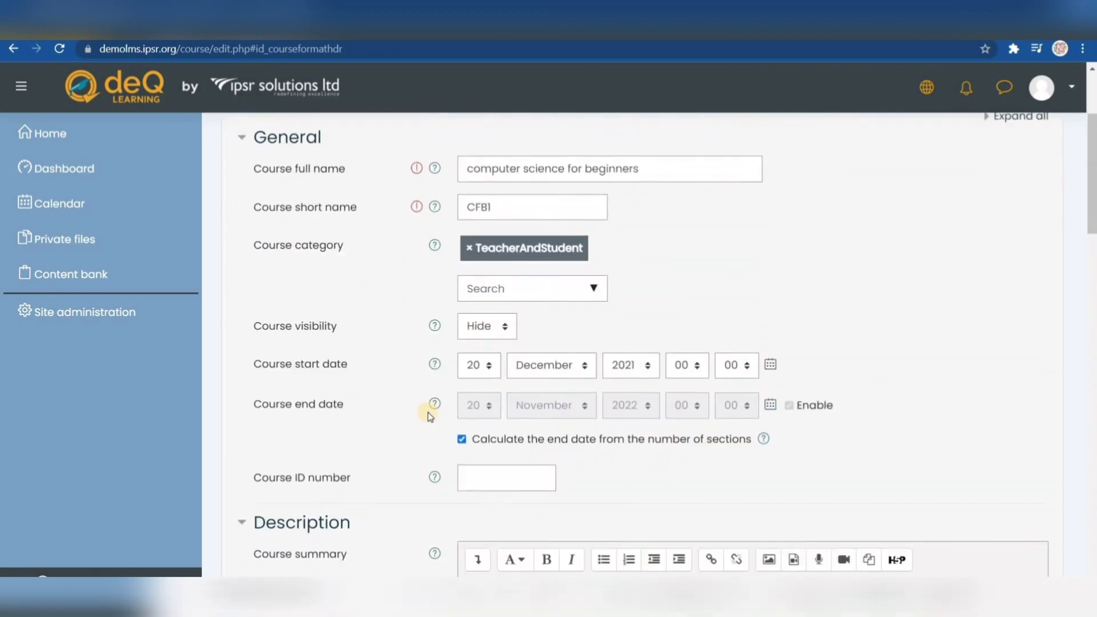
scroll(429, 416, "down", 14)
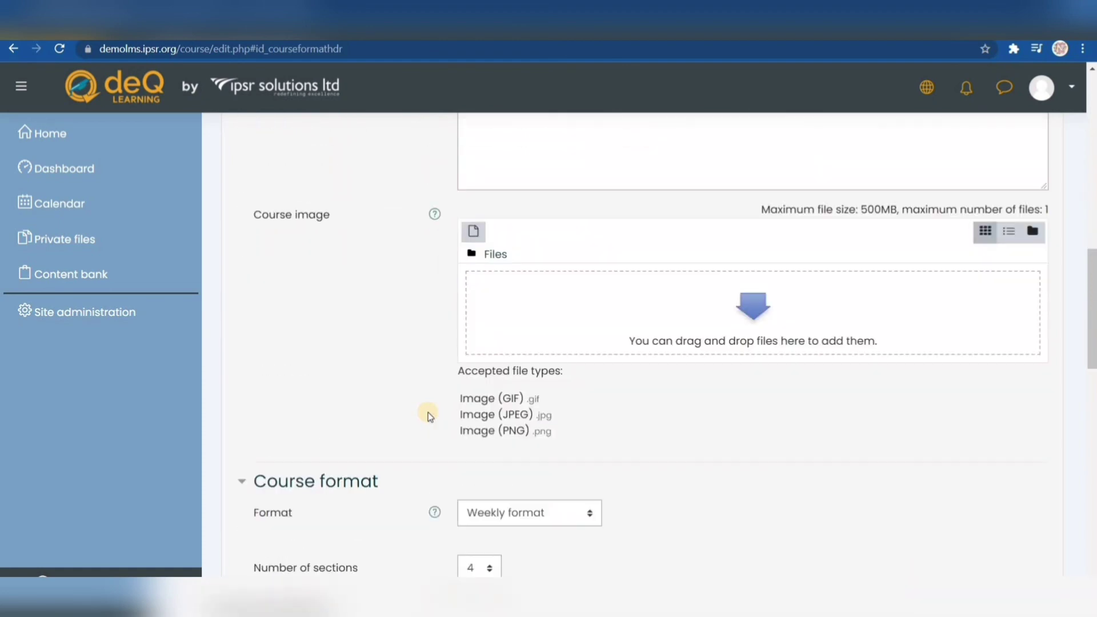
scroll(431, 416, "down", 5)
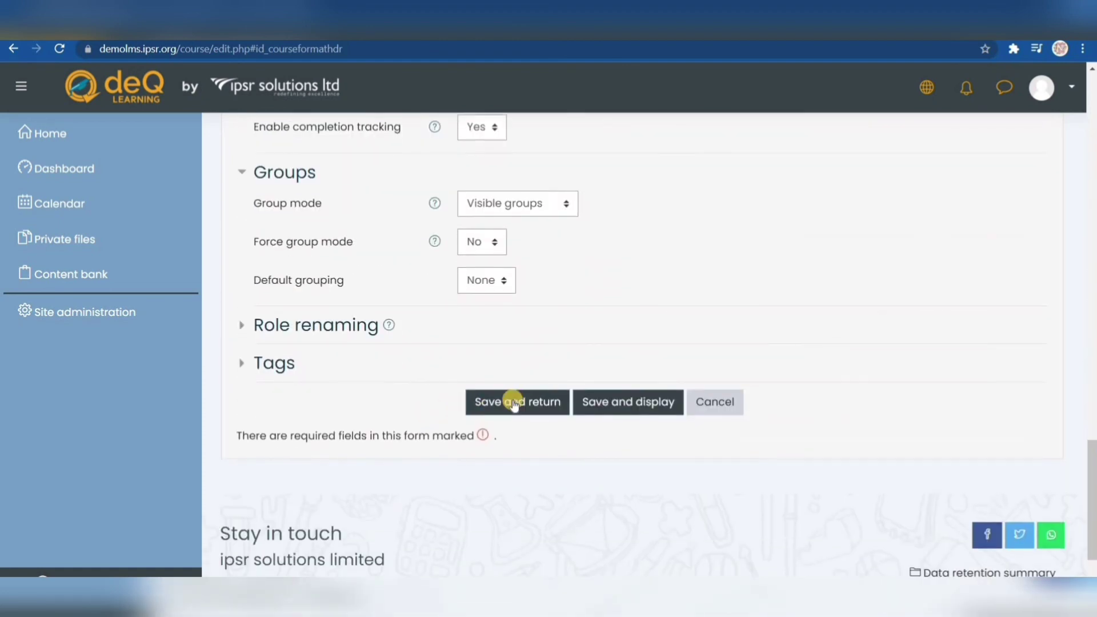
left_click(607, 404)
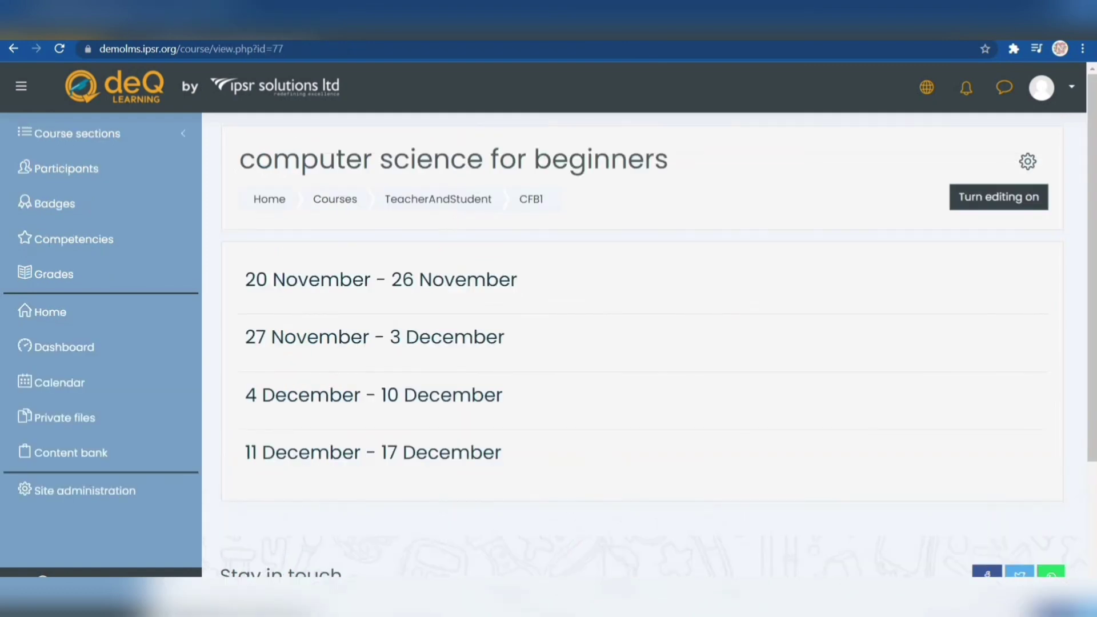
left_click(1026, 160)
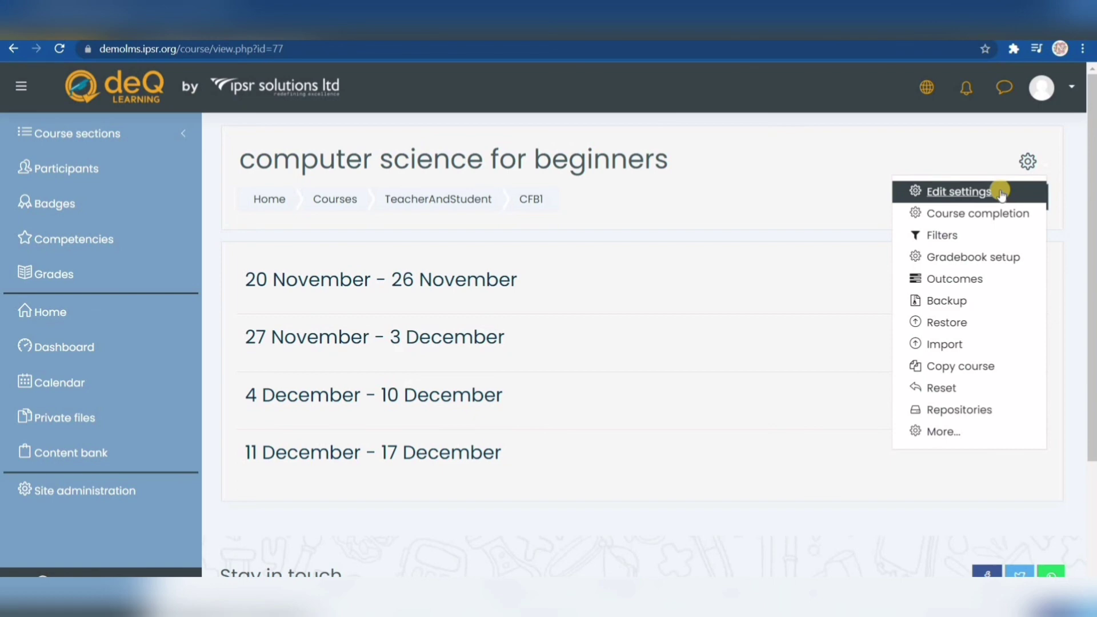
left_click(962, 194)
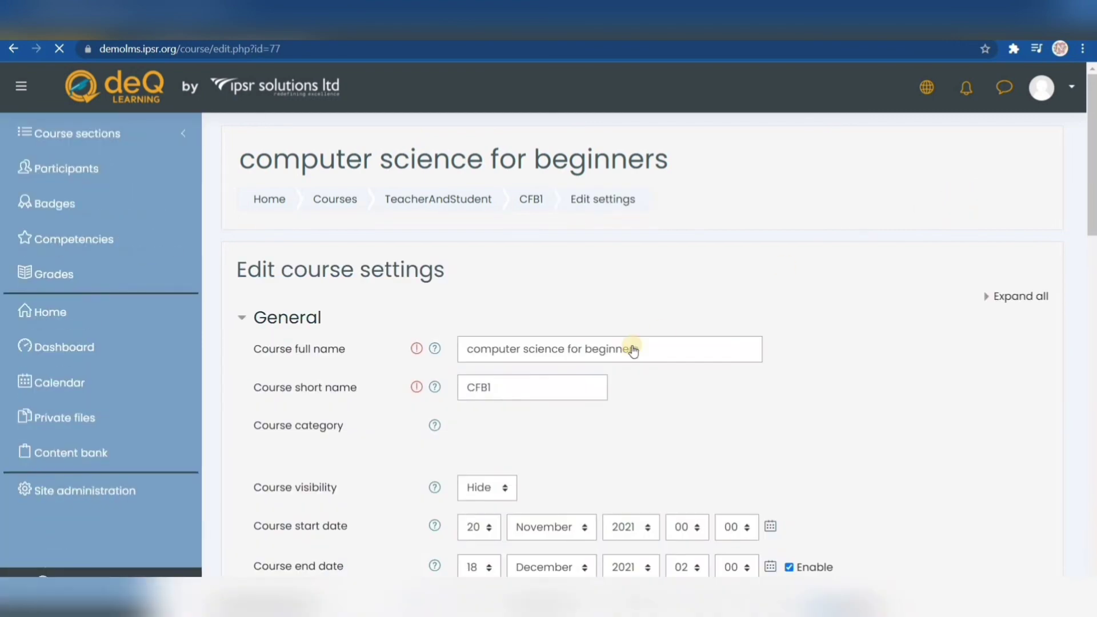
scroll(632, 349, "down", 1)
scroll(633, 349, "down", 5)
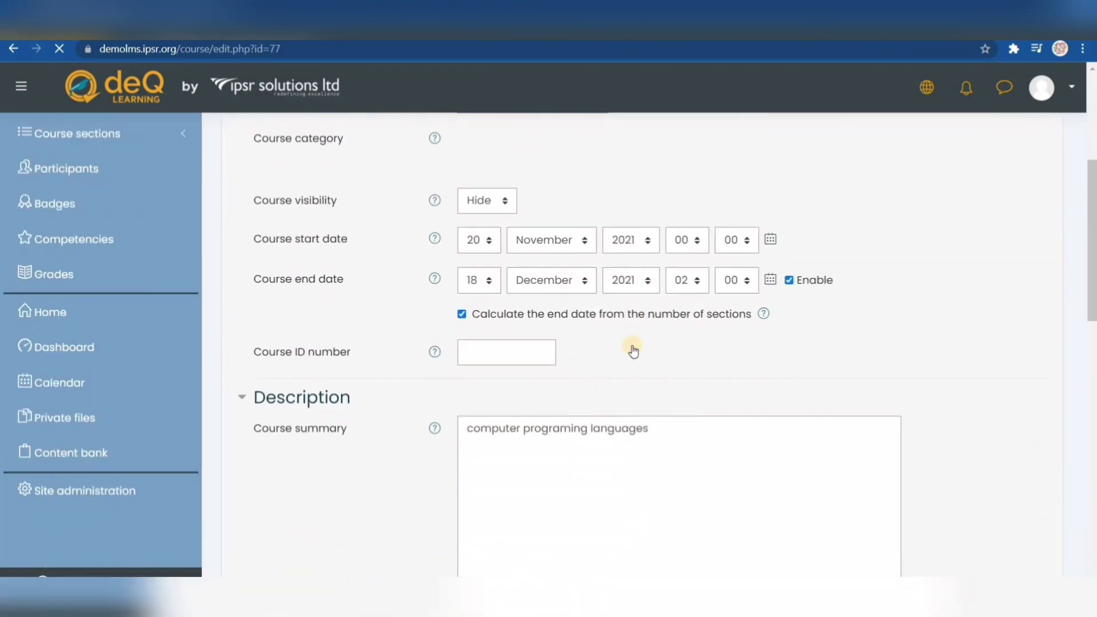
scroll(633, 349, "down", 1)
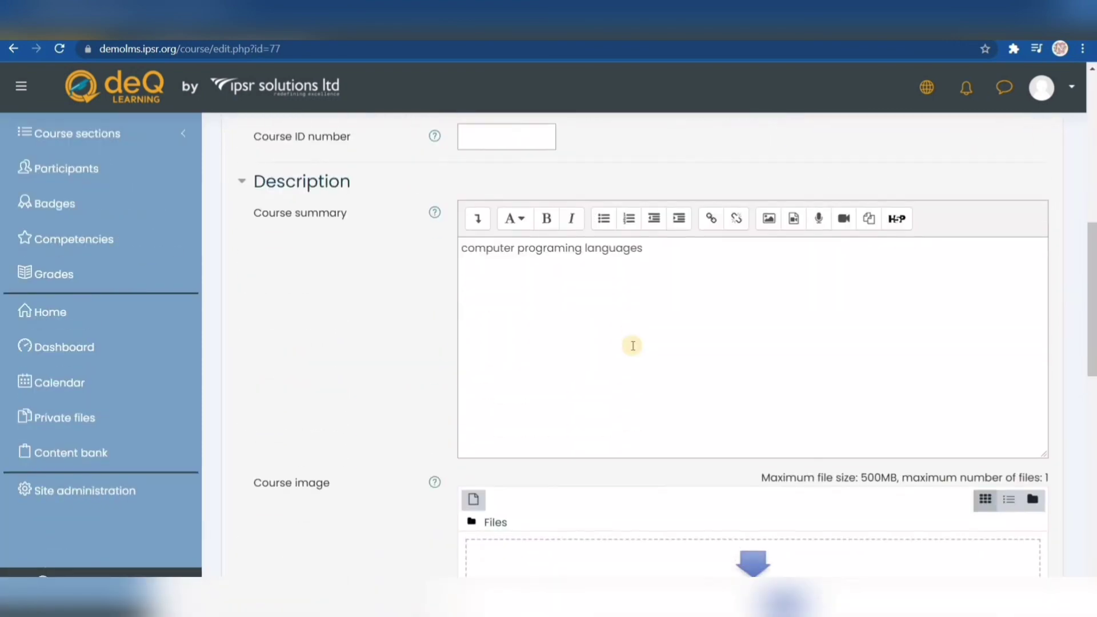
scroll(633, 346, "down", 2)
scroll(632, 347, "down", 1)
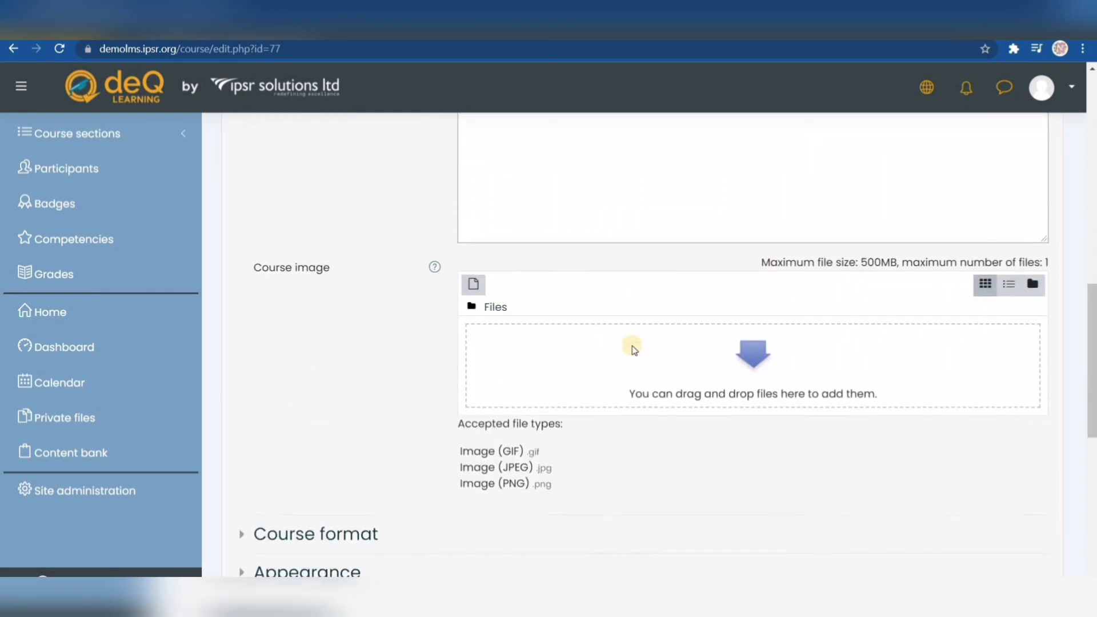
scroll(632, 345, "down", 3)
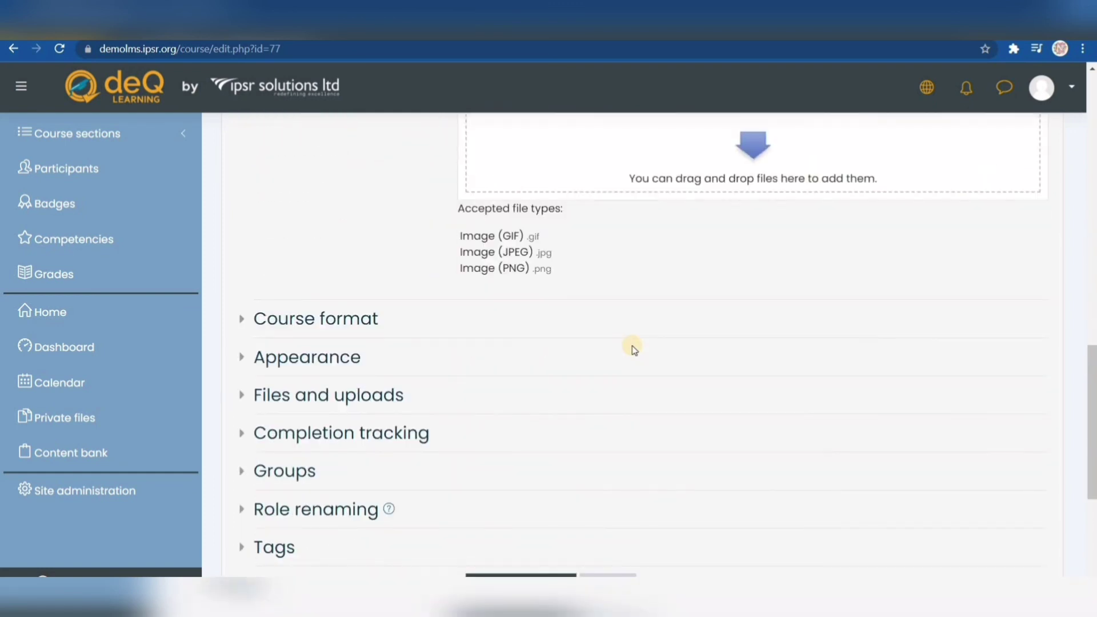
scroll(632, 345, "down", 1)
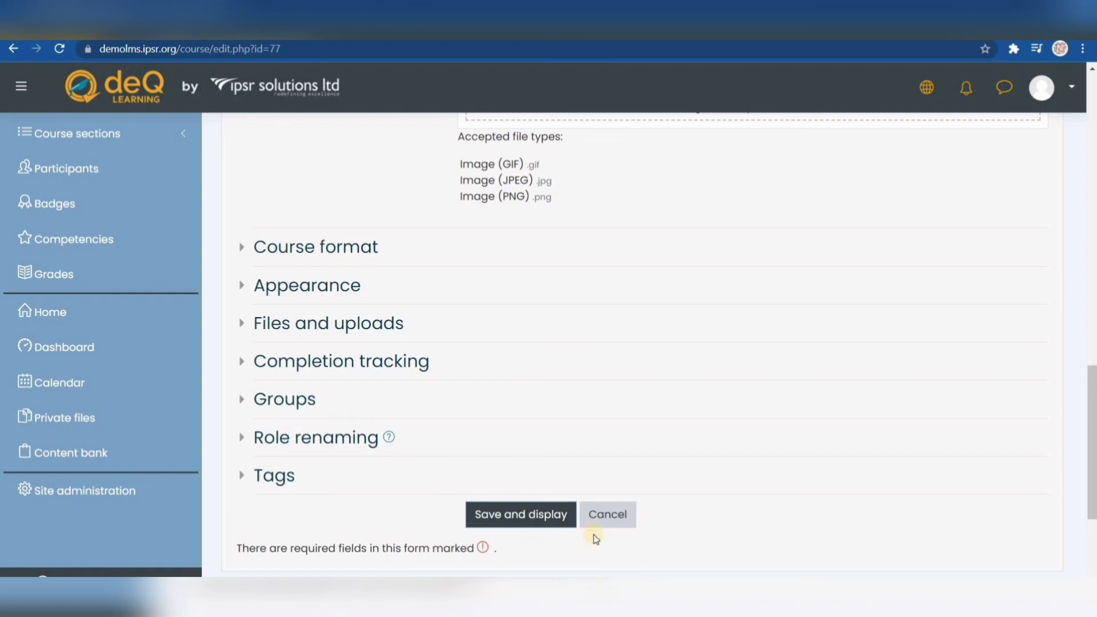
left_click(548, 517)
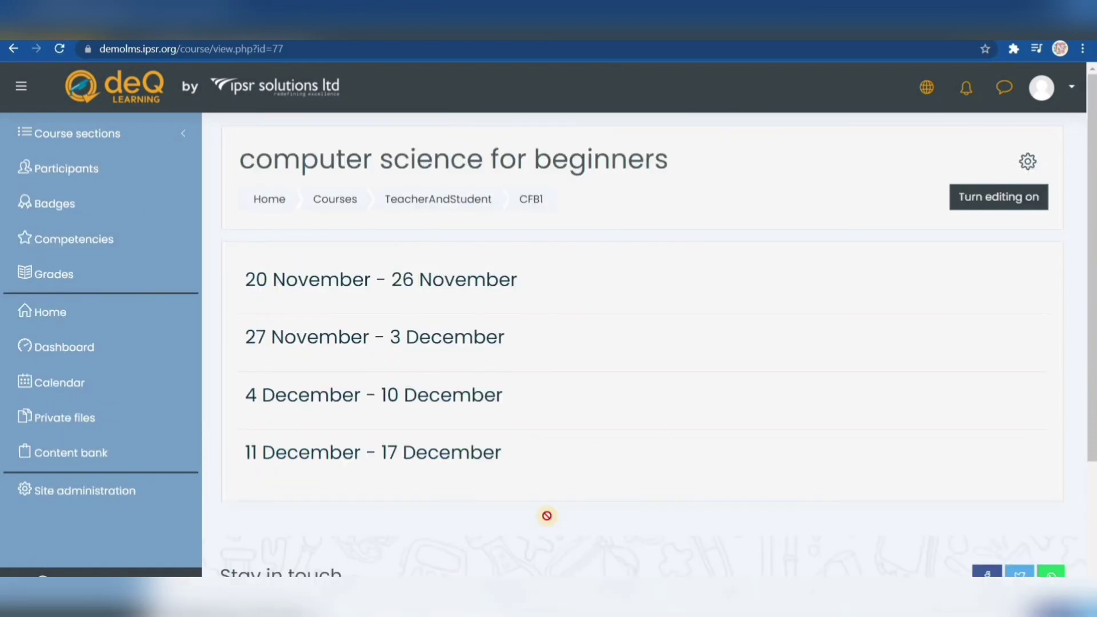
scroll(598, 480, "down", 3)
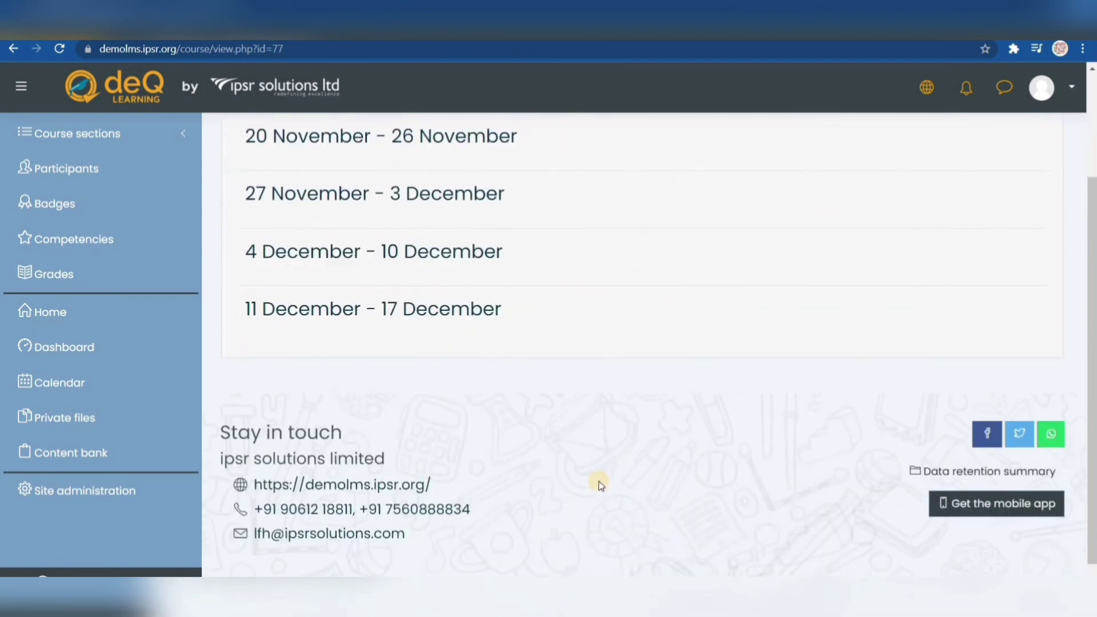
scroll(599, 484, "up", 3)
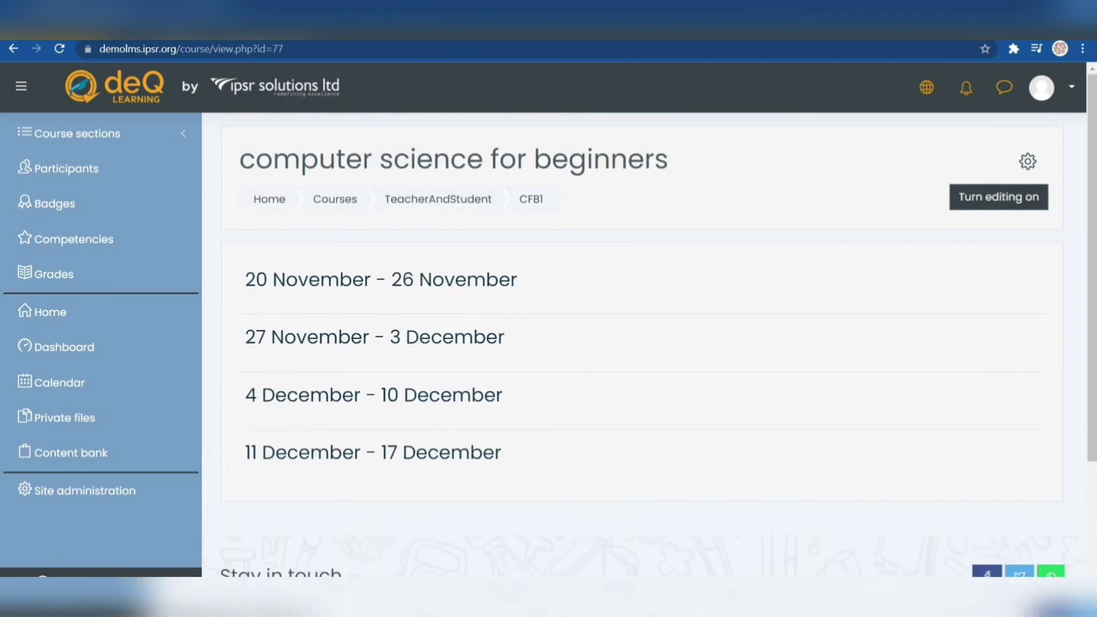